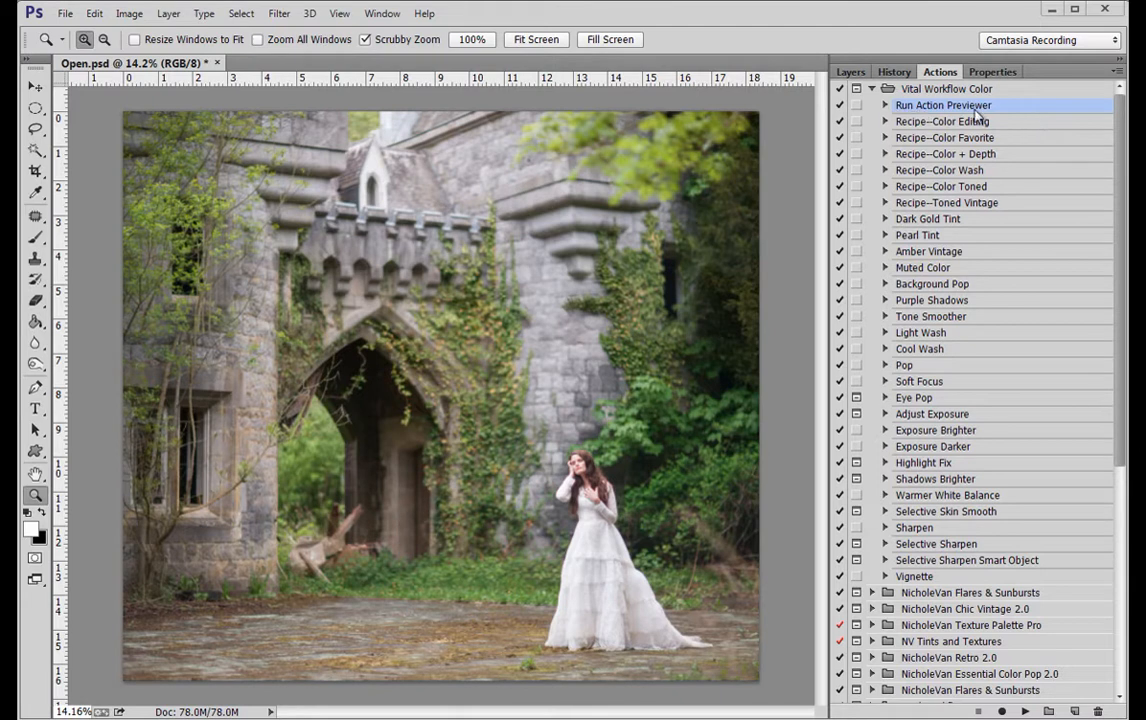
# Run the Action Previewer from the Vital Workflow Color set and browse its pages of individual actions
pyautogui.click(1026, 711)
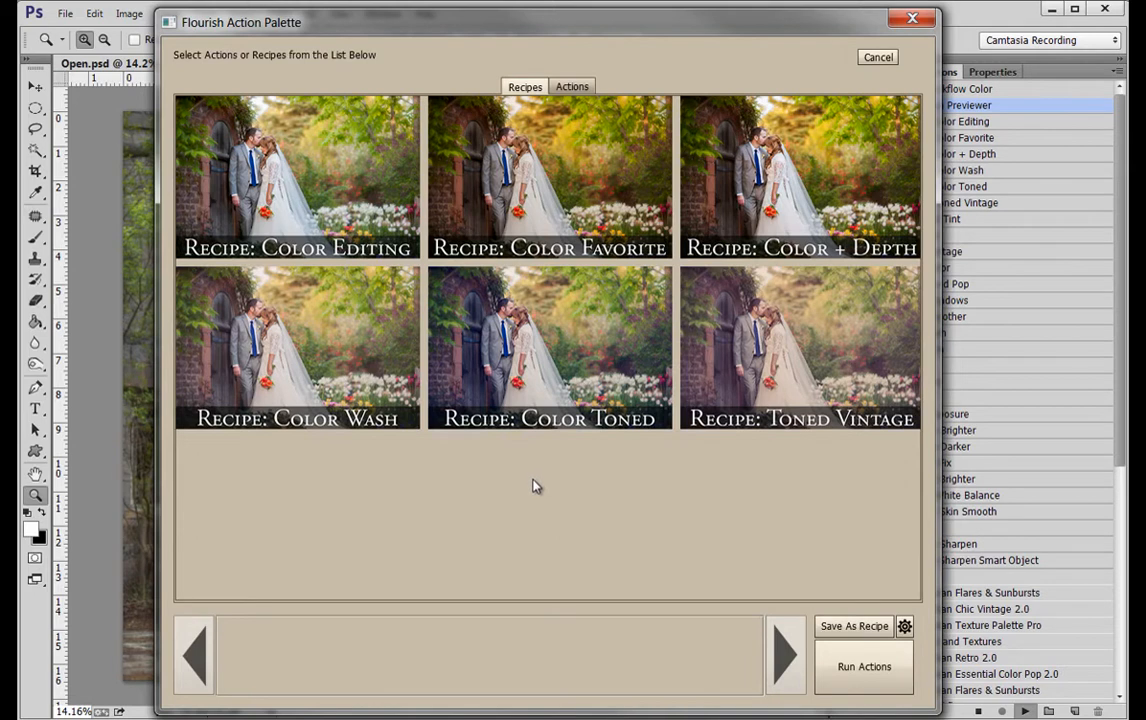
pyautogui.click(575, 87)
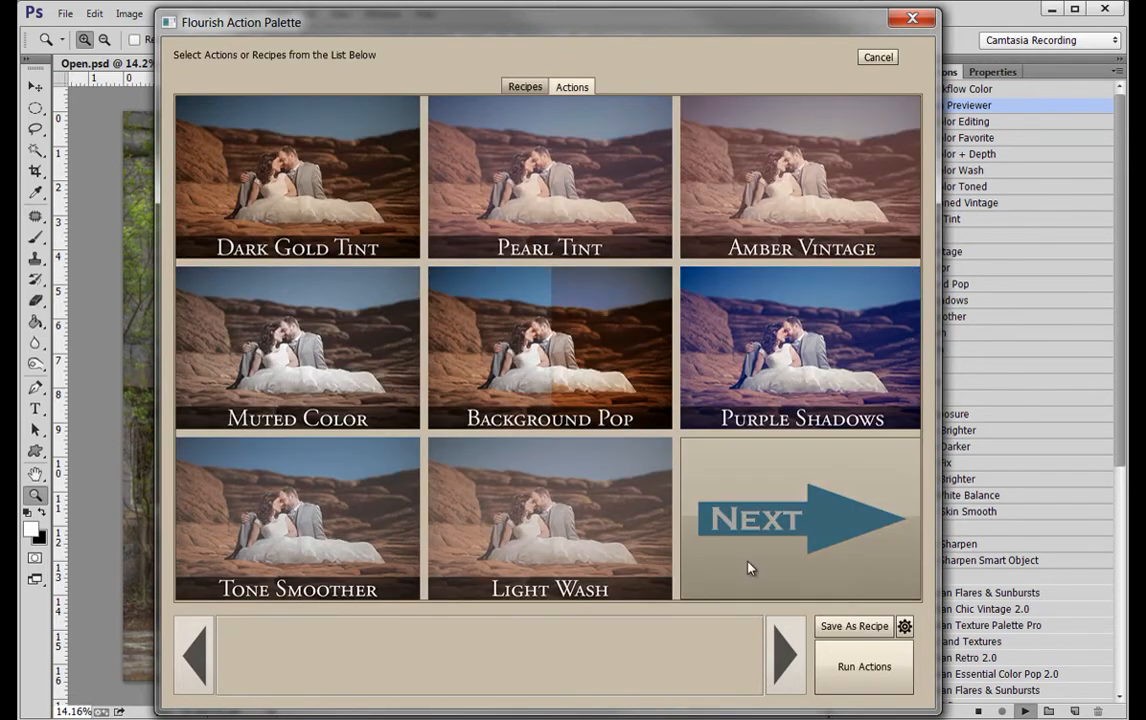
pyautogui.click(818, 522)
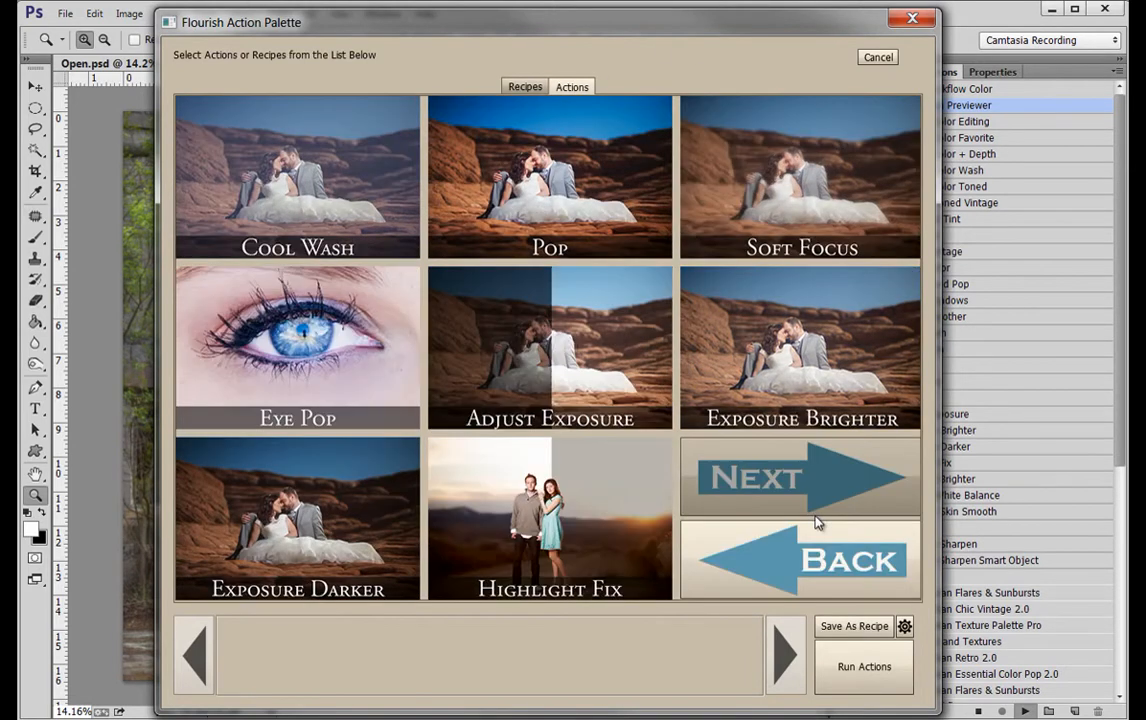
pyautogui.click(822, 504)
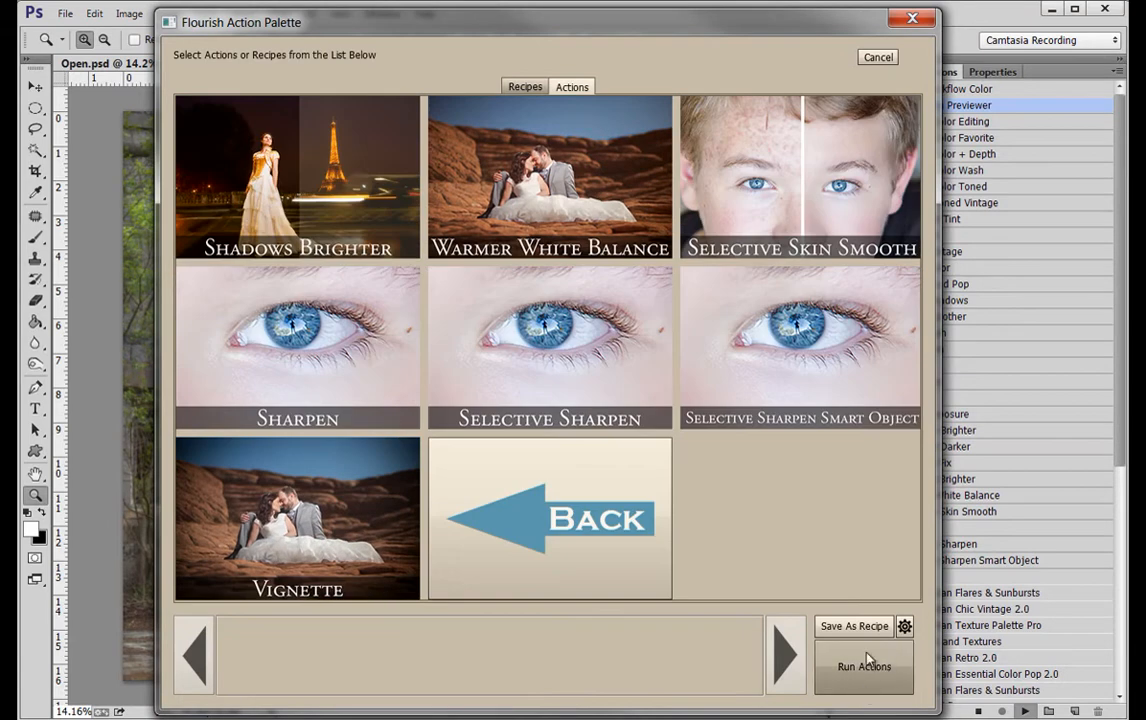
pyautogui.click(567, 537)
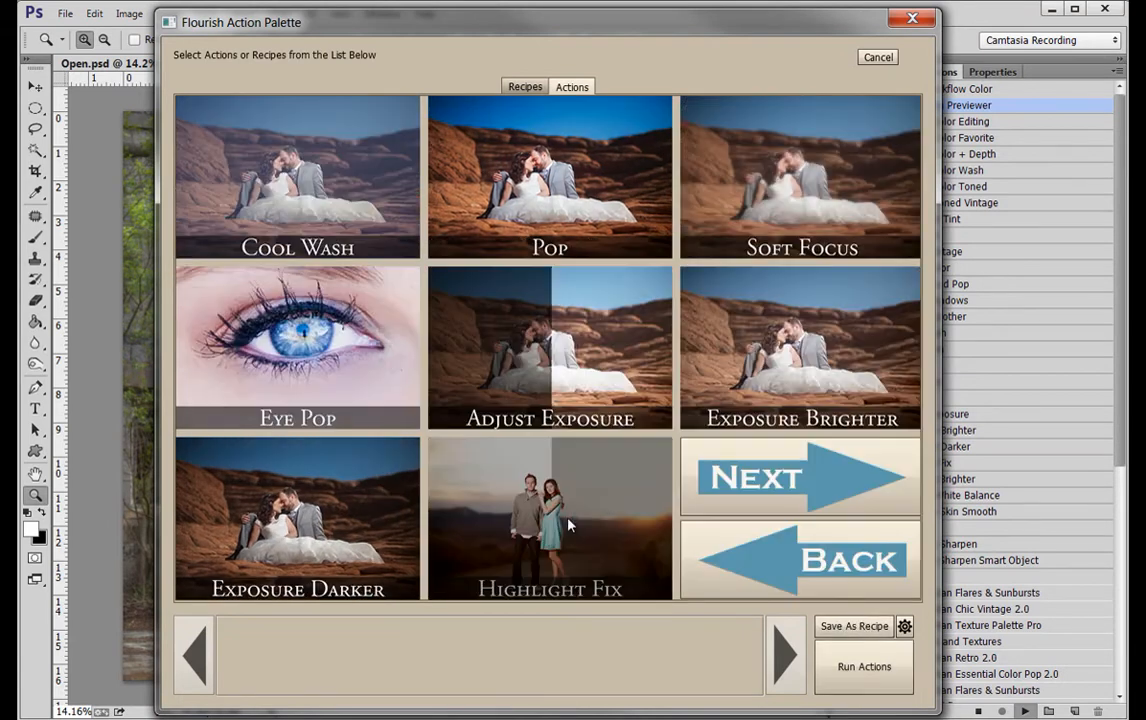
pyautogui.click(791, 570)
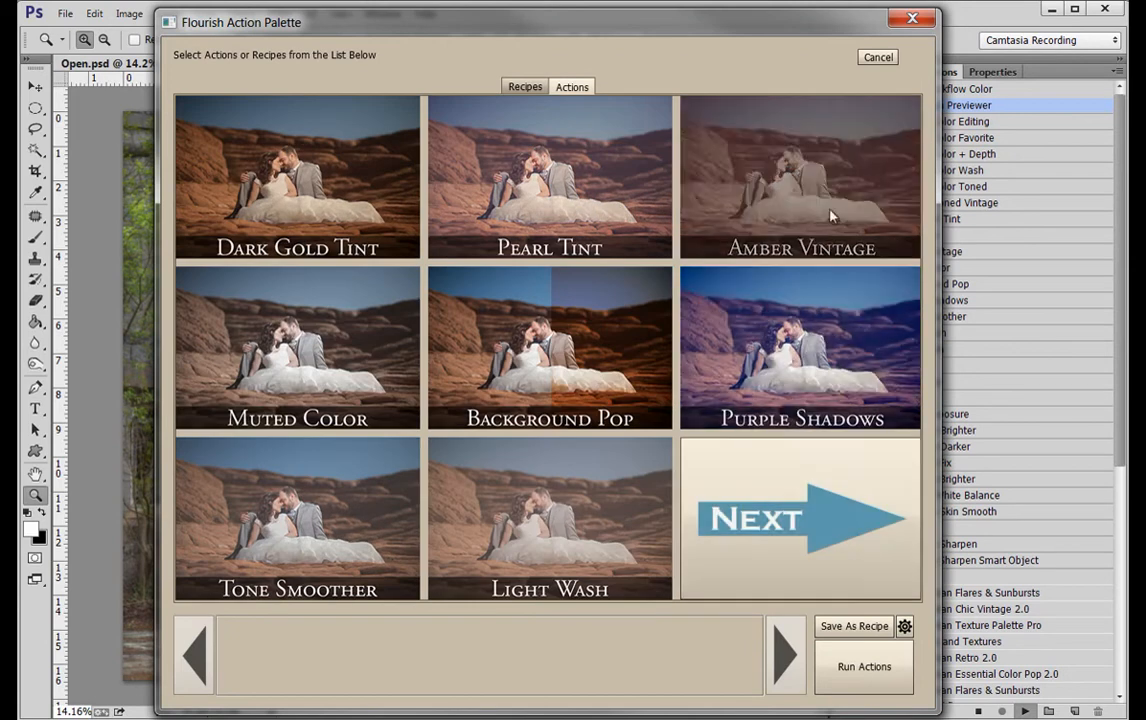
# Queue Amber Vintage, Pop, Soft Focus, Exposure Brighter and Vignette, and open then cancel the custom recipe naming dialog
pyautogui.click(834, 206)
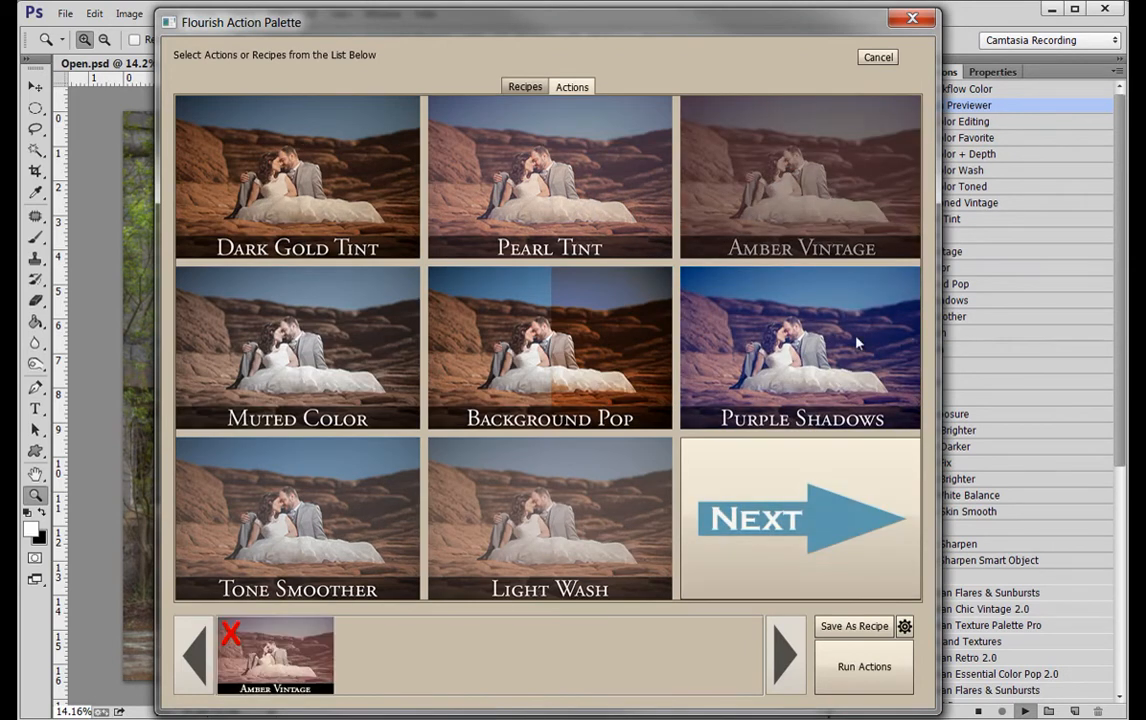
pyautogui.click(819, 520)
pyautogui.click(538, 120)
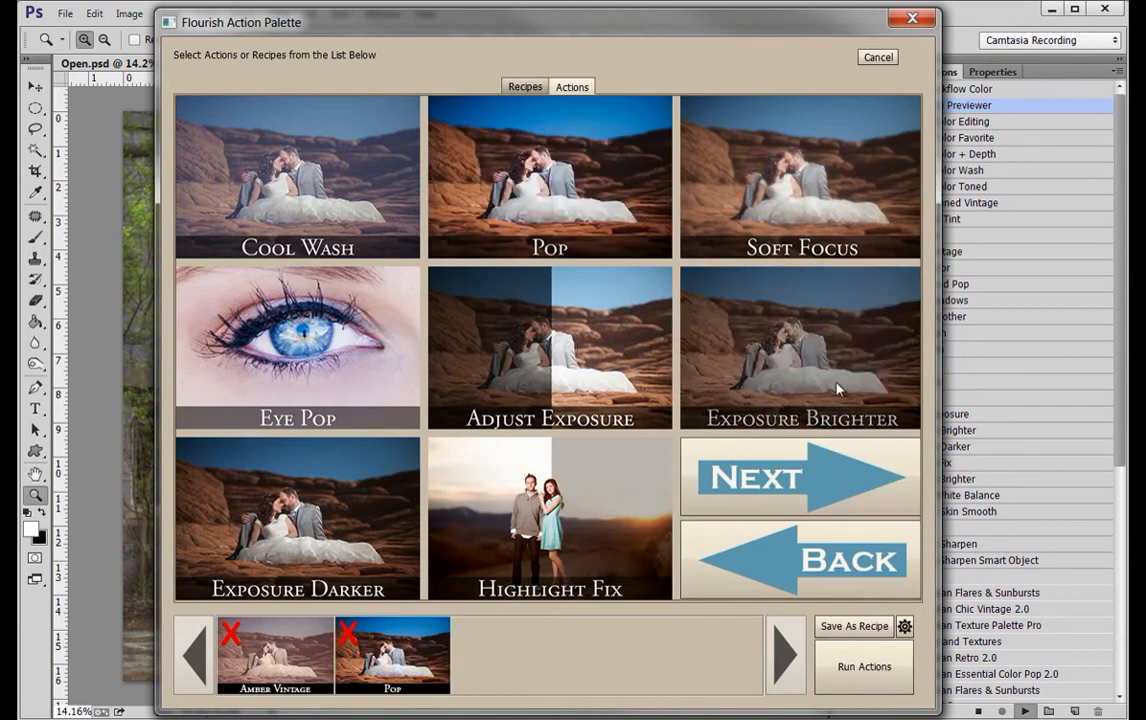
pyautogui.click(808, 200)
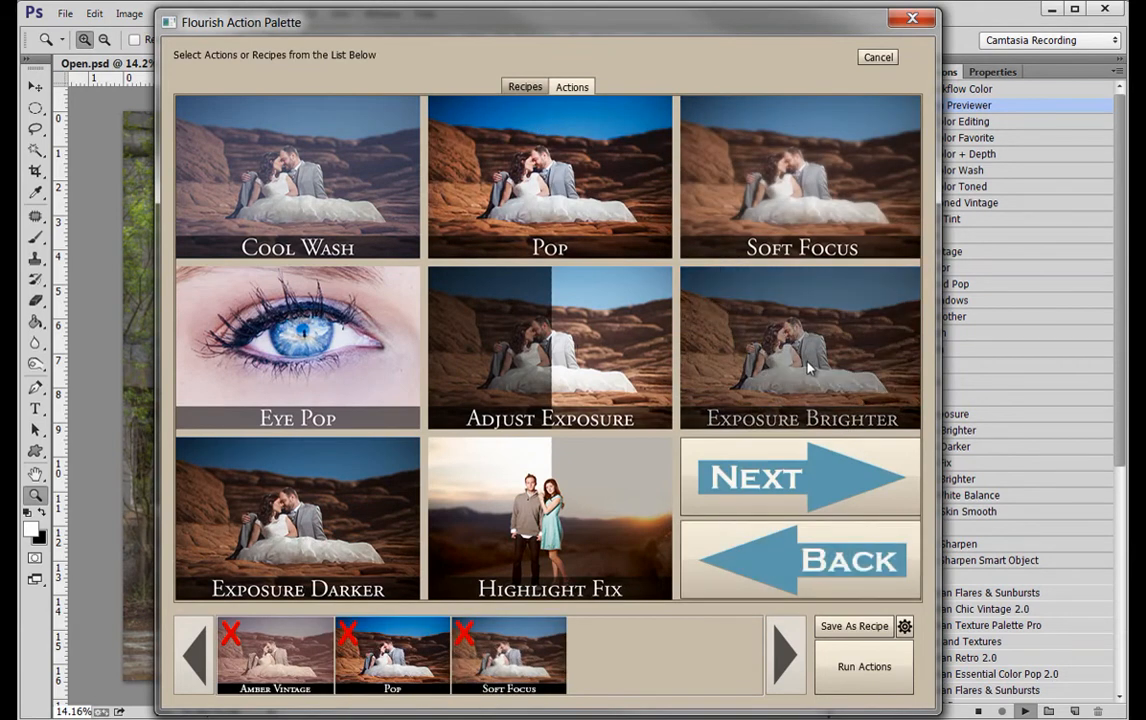
pyautogui.click(808, 368)
pyautogui.click(836, 485)
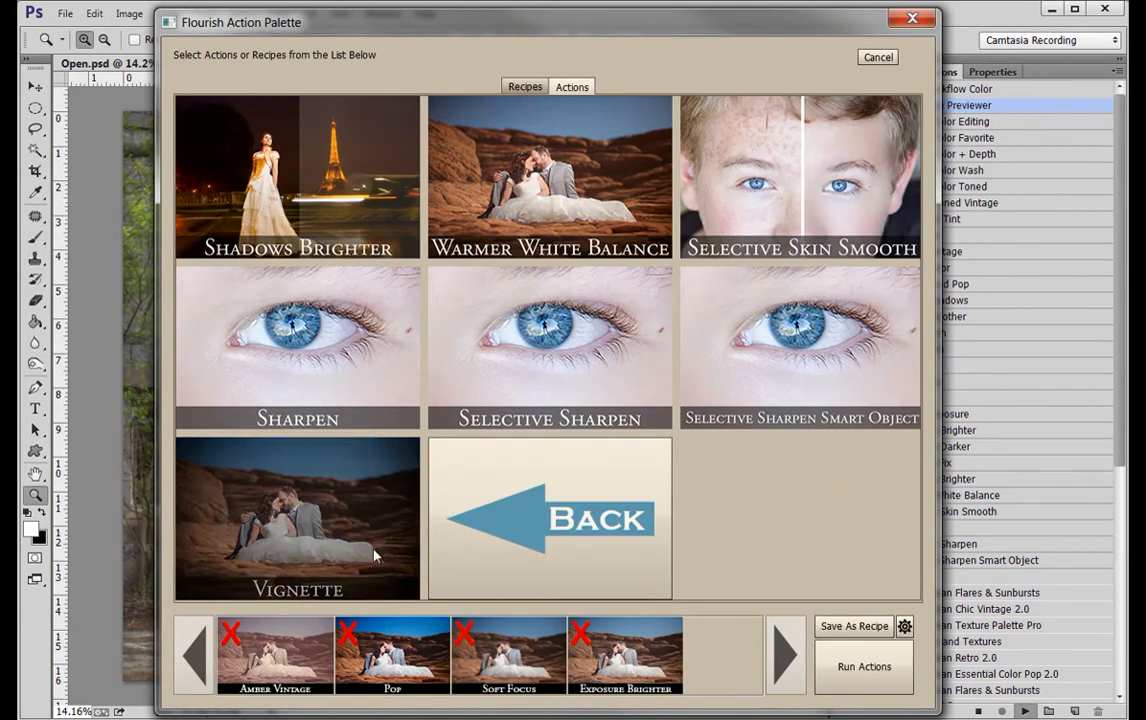
pyautogui.click(228, 508)
pyautogui.click(550, 525)
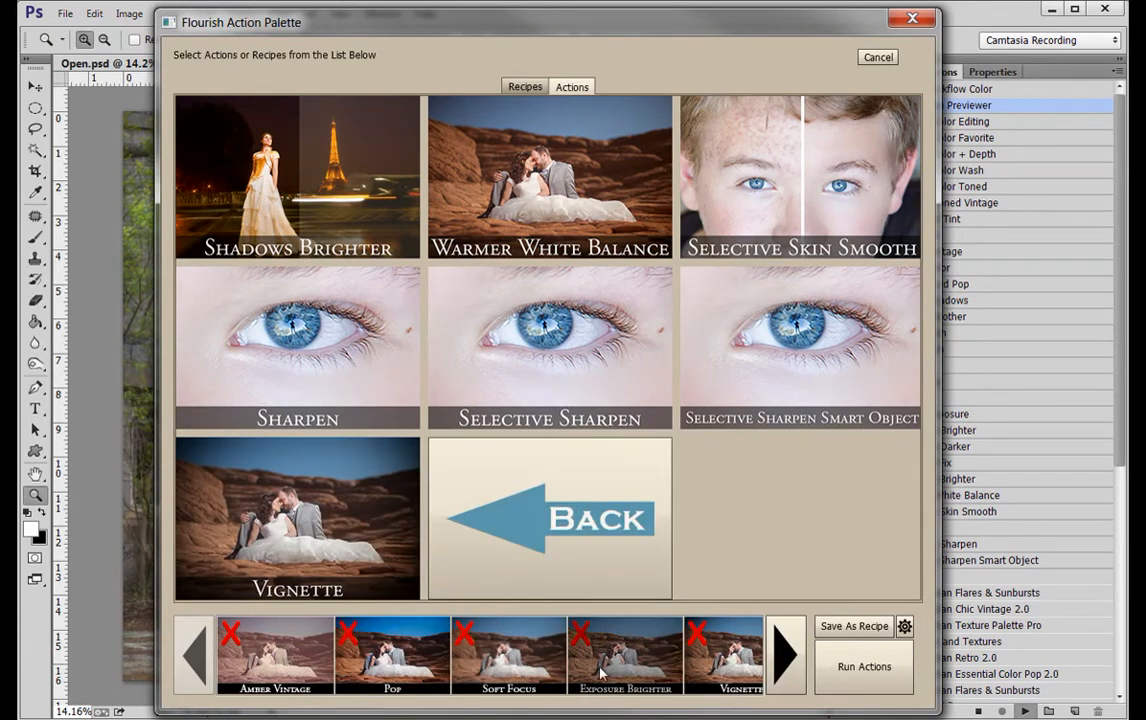
pyautogui.click(854, 627)
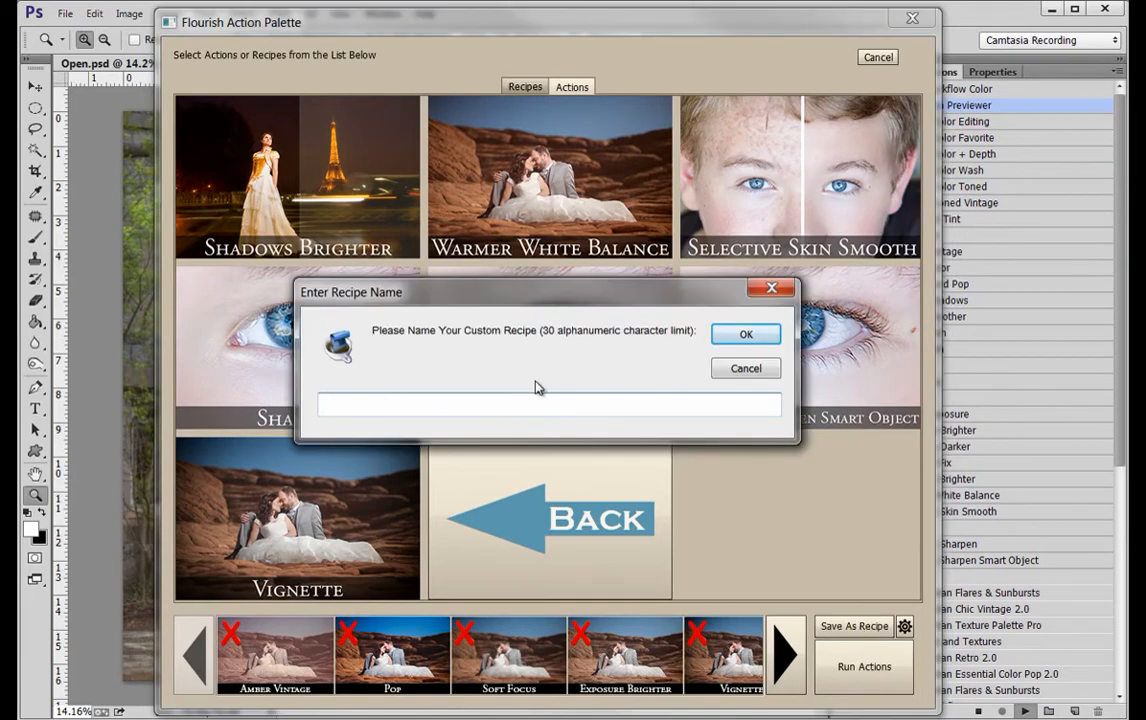
pyautogui.click(765, 370)
# Return to the list of recipes and remove all the queued actions
pyautogui.click(517, 90)
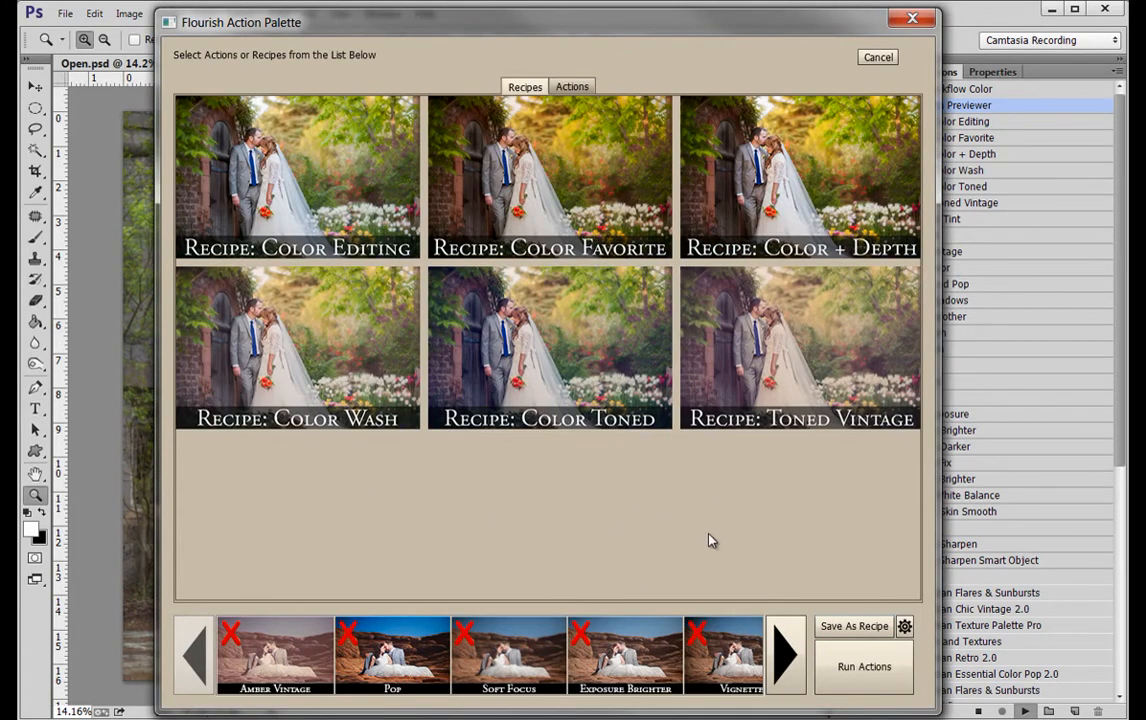
pyautogui.click(697, 633)
pyautogui.click(580, 633)
pyautogui.click(464, 634)
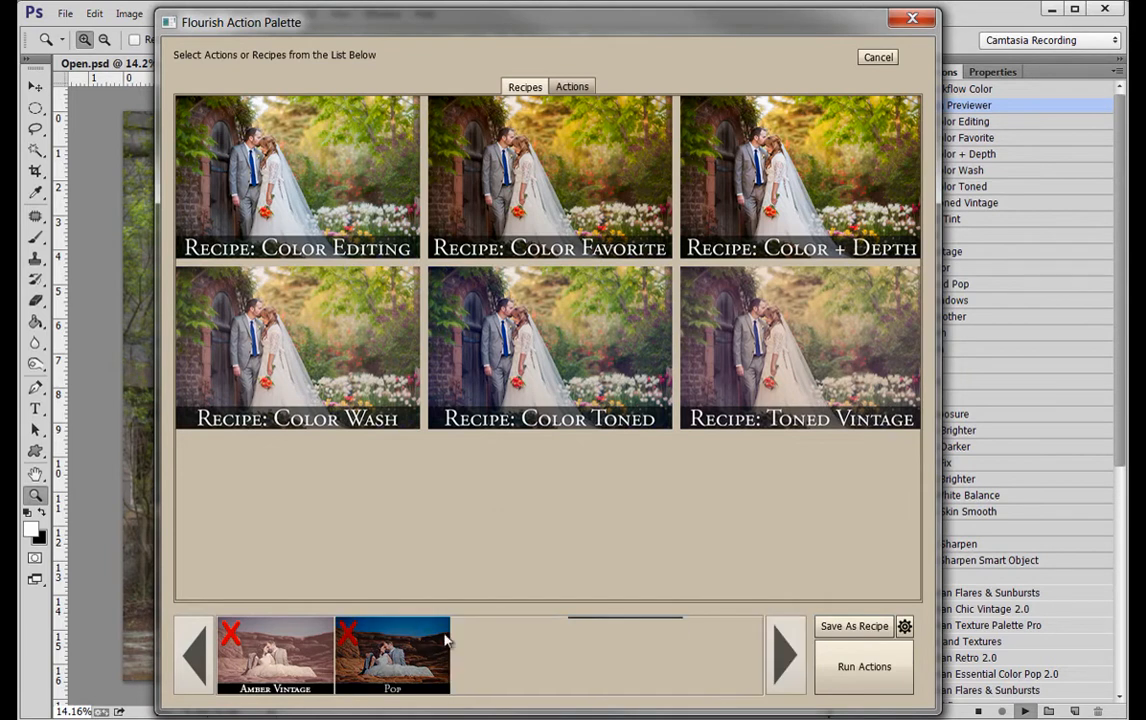
pyautogui.click(347, 633)
pyautogui.click(231, 633)
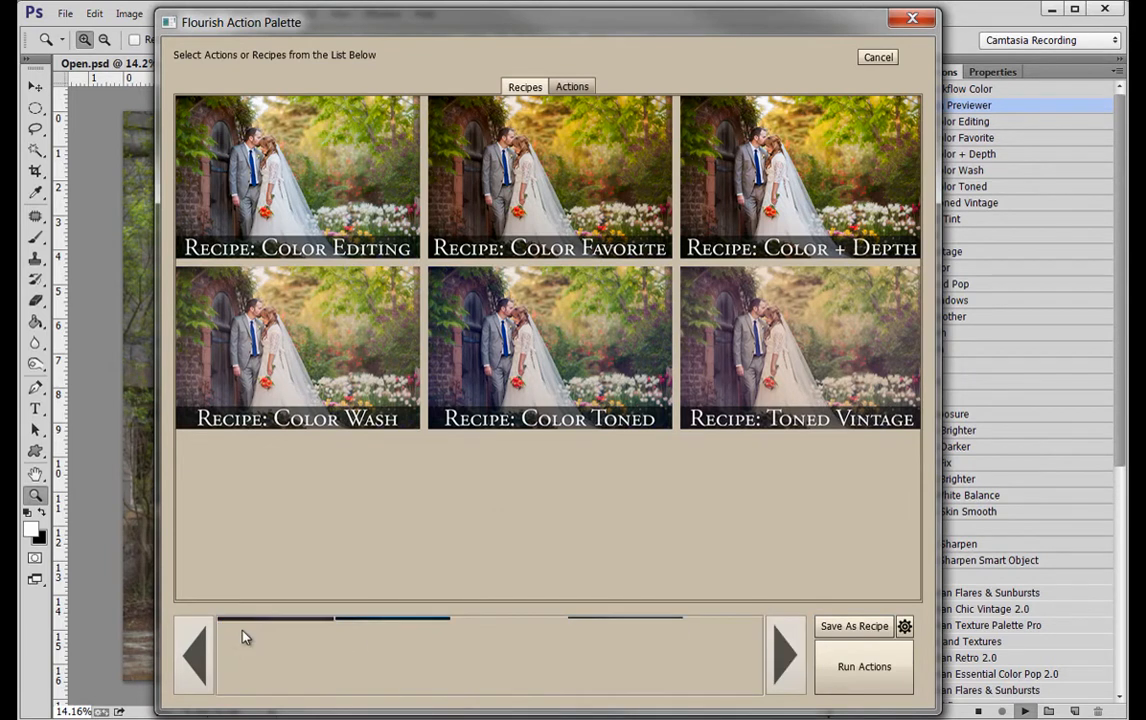
# Queue the Color Favorite recipe and run it on the castle photo
pyautogui.click(600, 218)
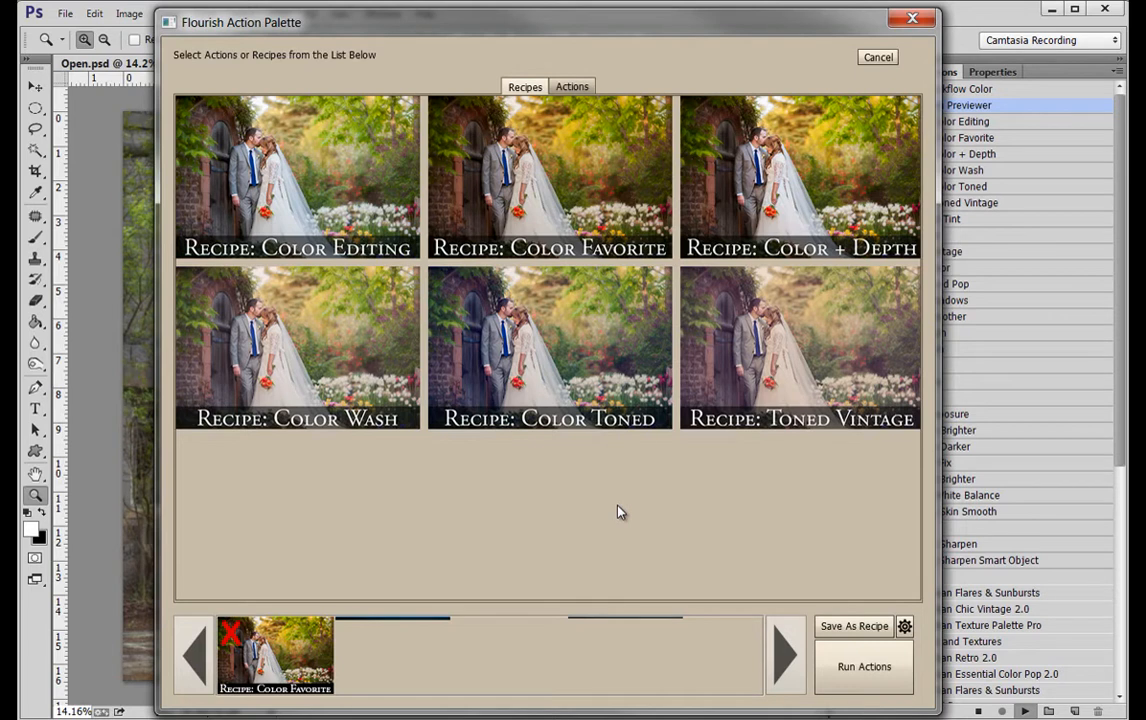
pyautogui.click(886, 670)
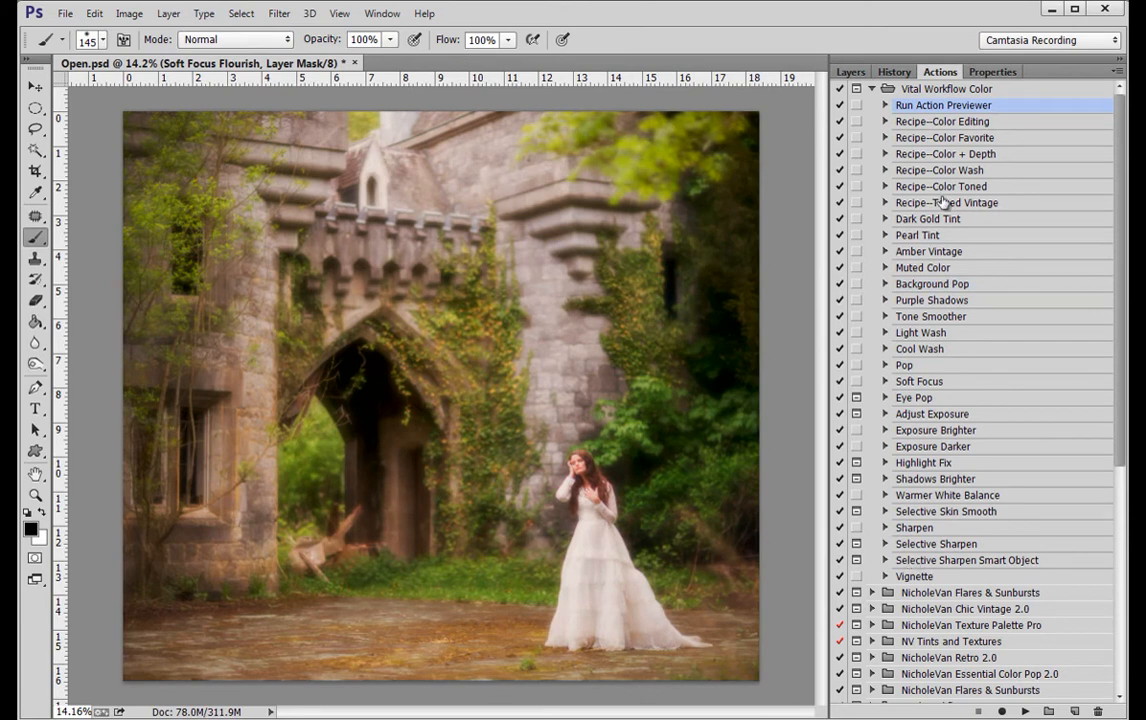
# Show the recipe's layers and collapse the Background Pop Flourish and Pop Flourish groups
pyautogui.click(852, 73)
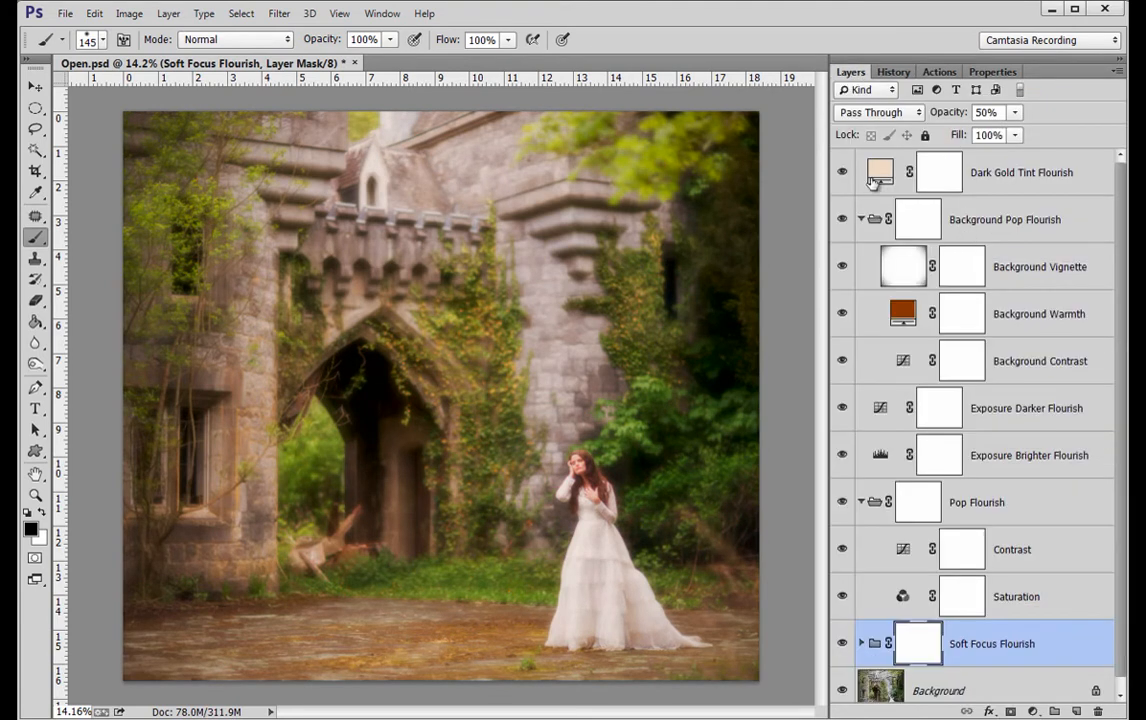
pyautogui.click(862, 220)
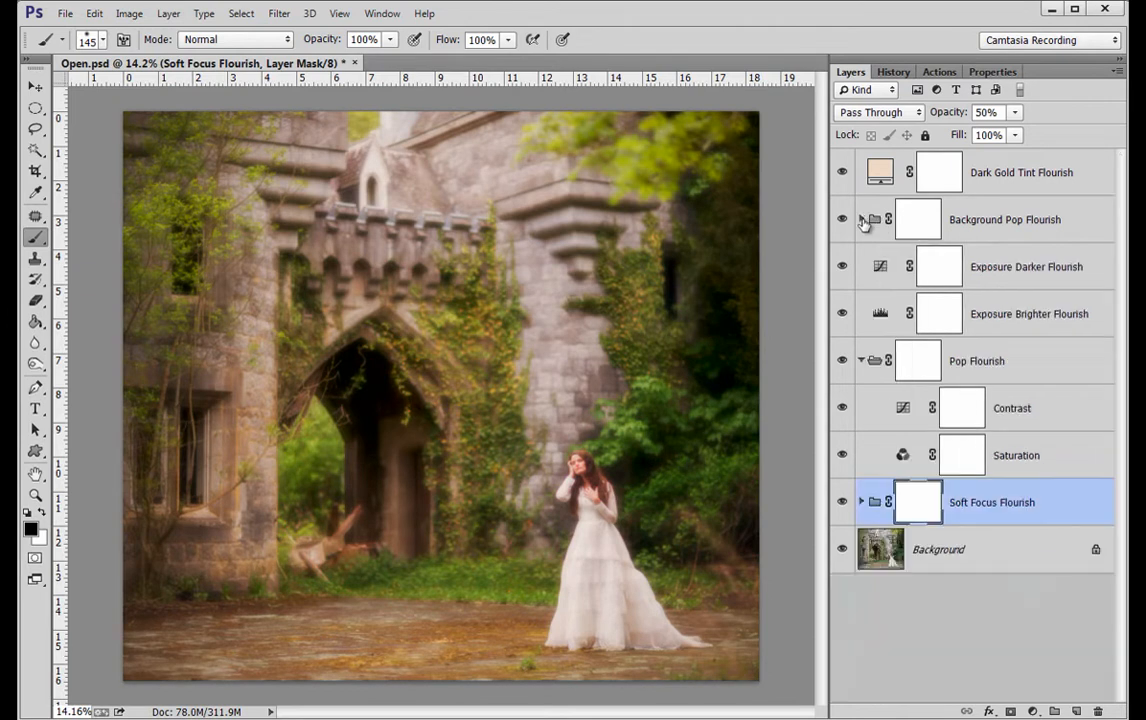
pyautogui.click(862, 220)
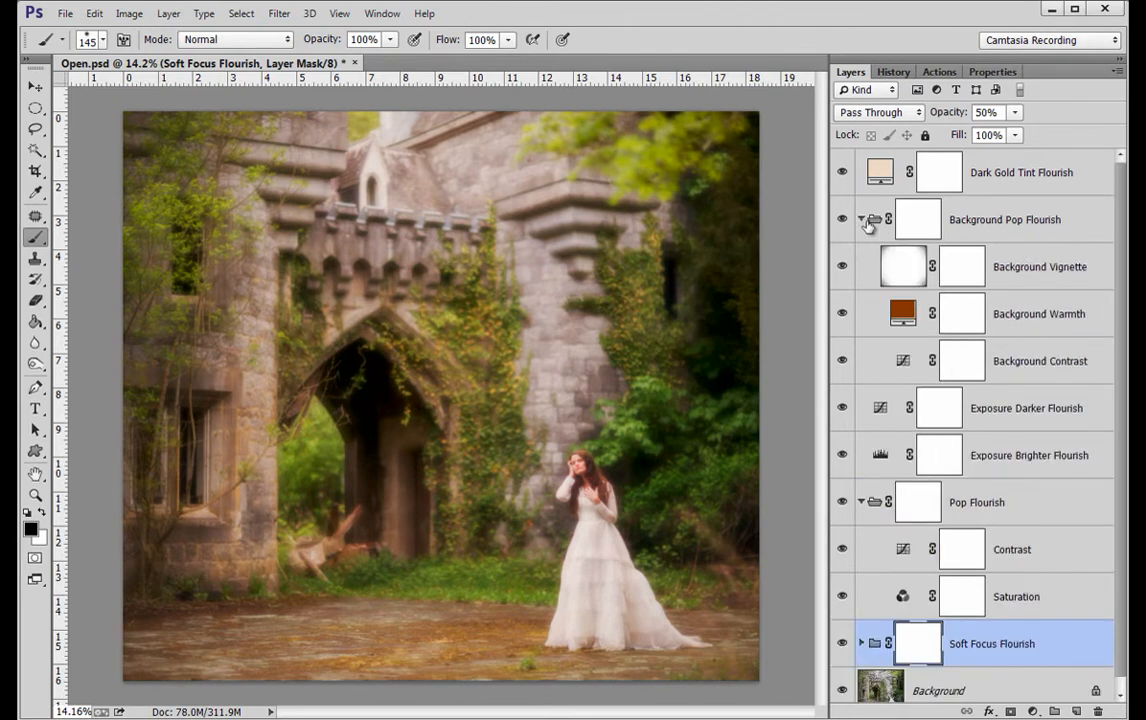
pyautogui.click(863, 220)
pyautogui.click(861, 360)
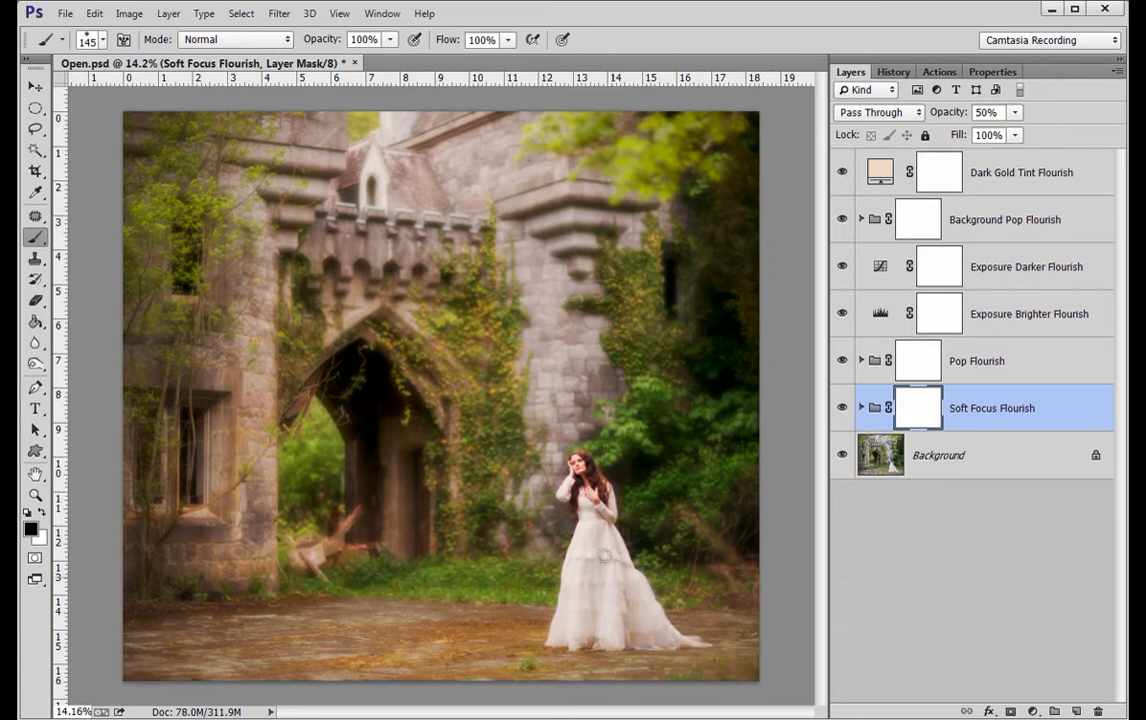
# Paint black over the woman and her dress on the Soft Focus Flourish group's mask
pyautogui.moveTo(662, 643)
pyautogui.mouseDown()
pyautogui.moveTo(612, 603)
pyautogui.moveTo(596, 515)
pyautogui.moveTo(593, 578)
pyautogui.mouseUp()
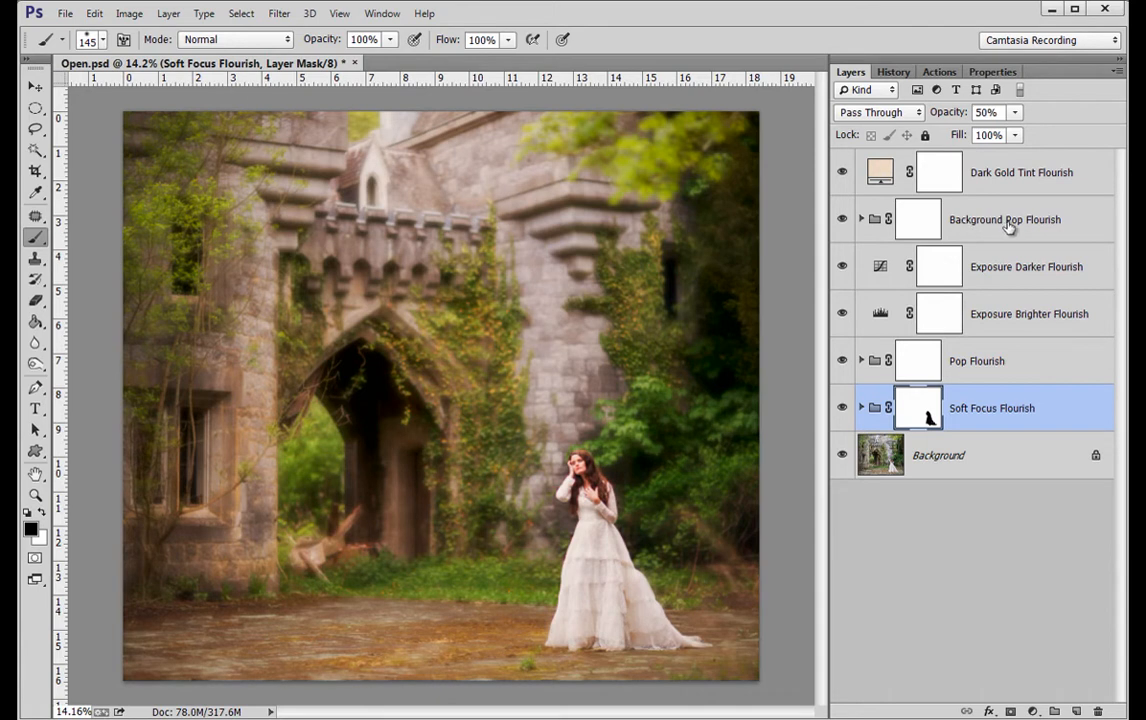
# Compare the image with and without Background Pop Flourish, and paint black over the woman's upper body on that group's mask
pyautogui.click(842, 220)
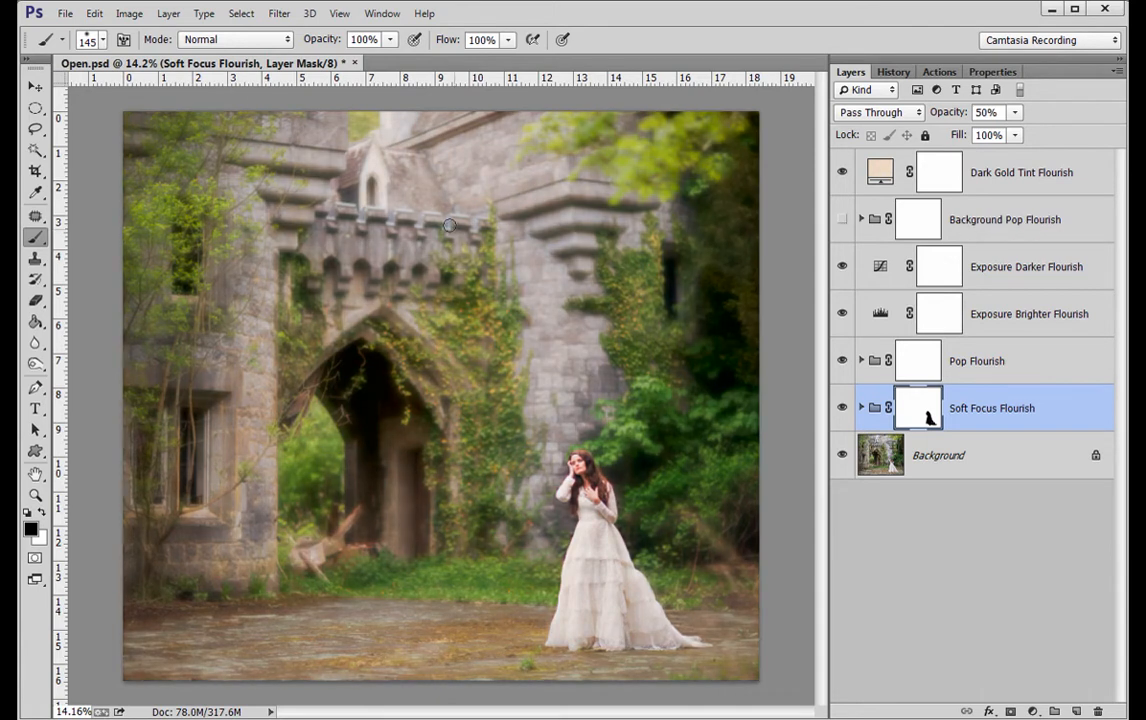
pyautogui.click(842, 220)
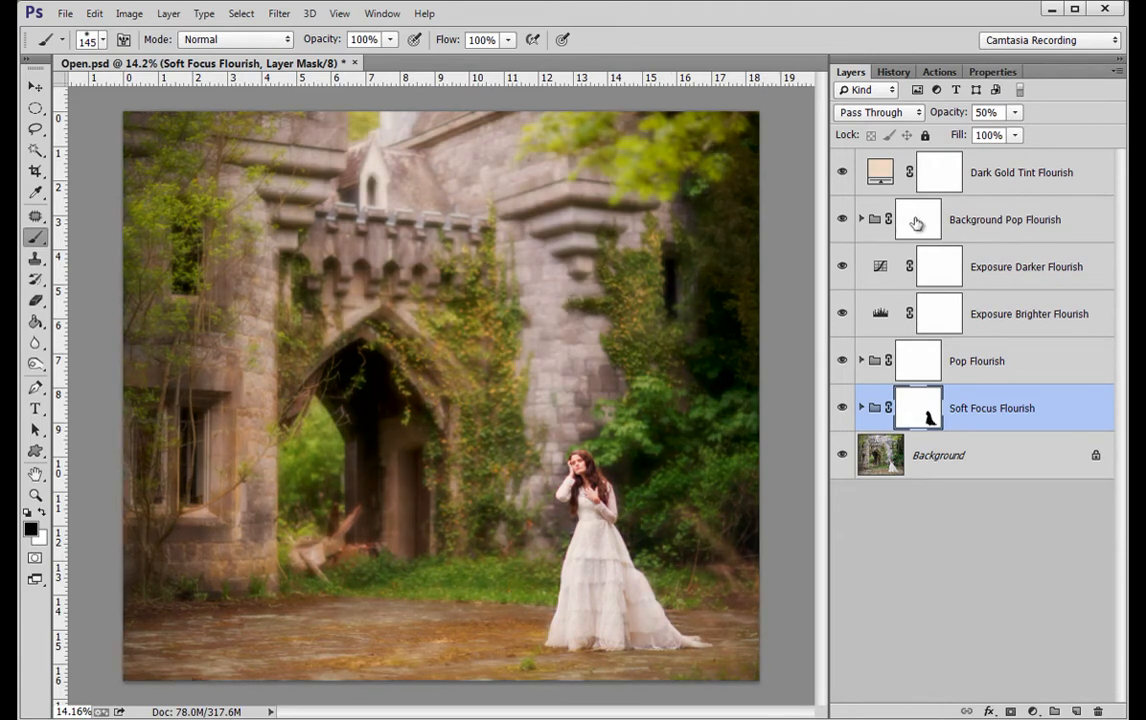
pyautogui.click(916, 220)
pyautogui.press('z')
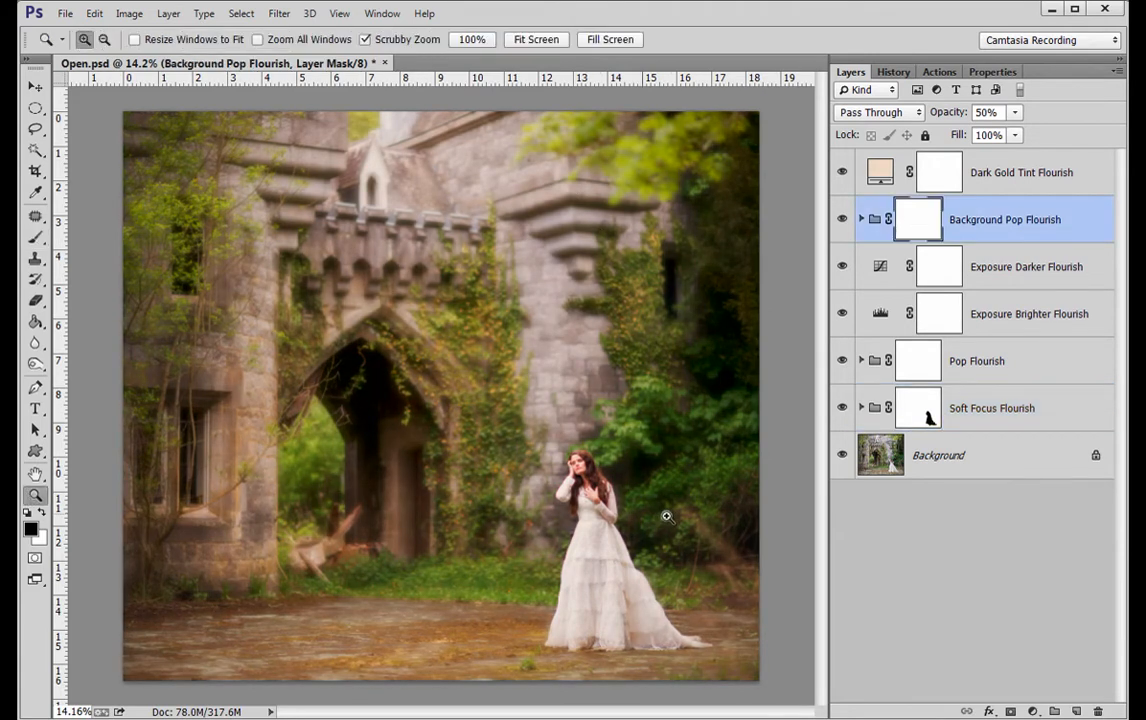
pyautogui.moveTo(622, 516); pyautogui.dragTo(700, 512)
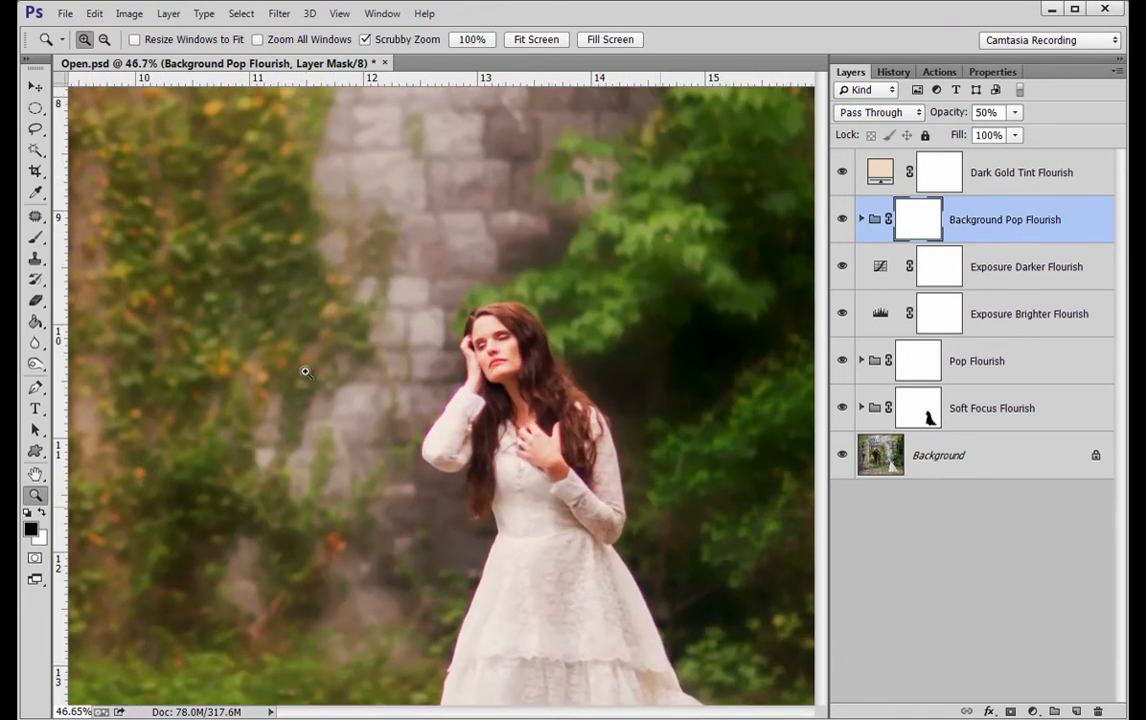
pyautogui.press('b')
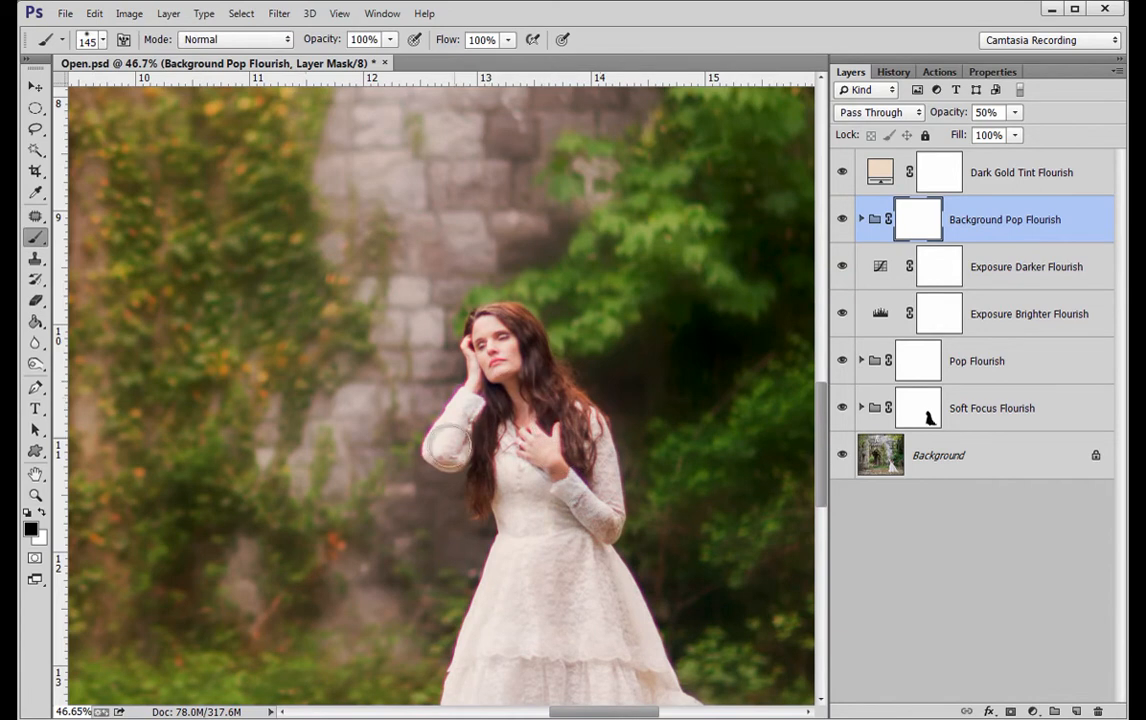
pyautogui.moveTo(540, 432)
pyautogui.mouseDown()
pyautogui.moveTo(480, 440)
pyautogui.moveTo(500, 470)
pyautogui.mouseUp()
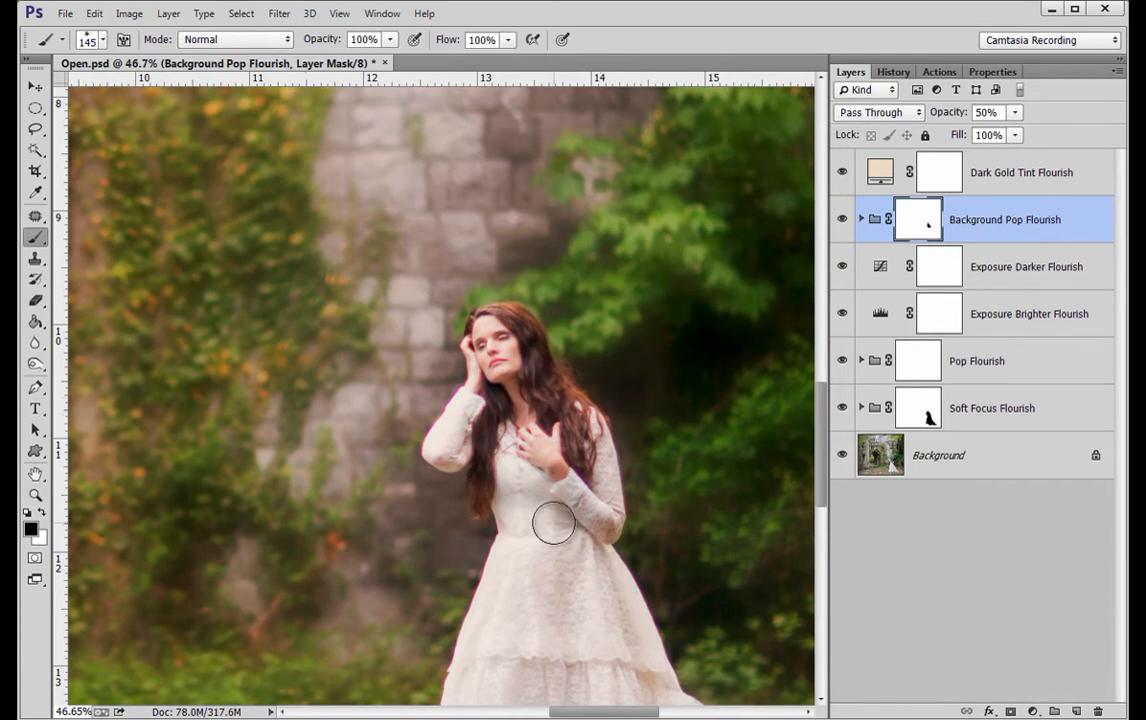
# Set the Background Pop Flourish group and the brush to 30% opacity, and paint its mask over the dress with a size 357 brush
pyautogui.press('z')
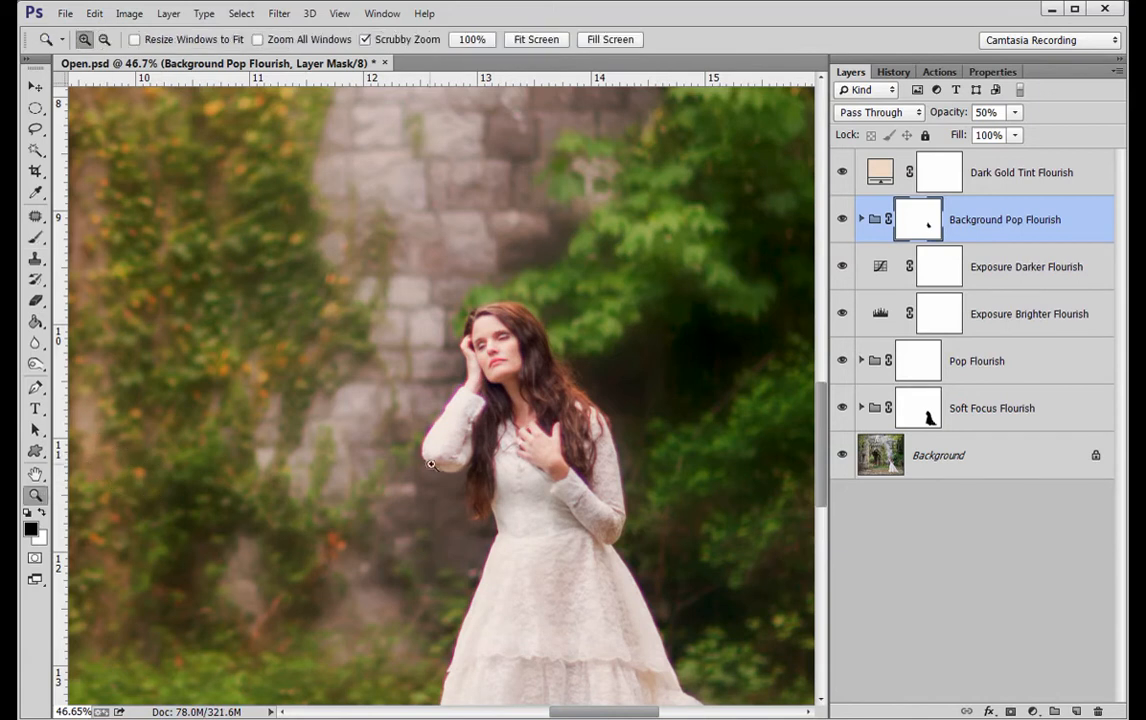
pyautogui.keyDown('alt'); pyautogui.click(494, 470); pyautogui.keyUp('alt')
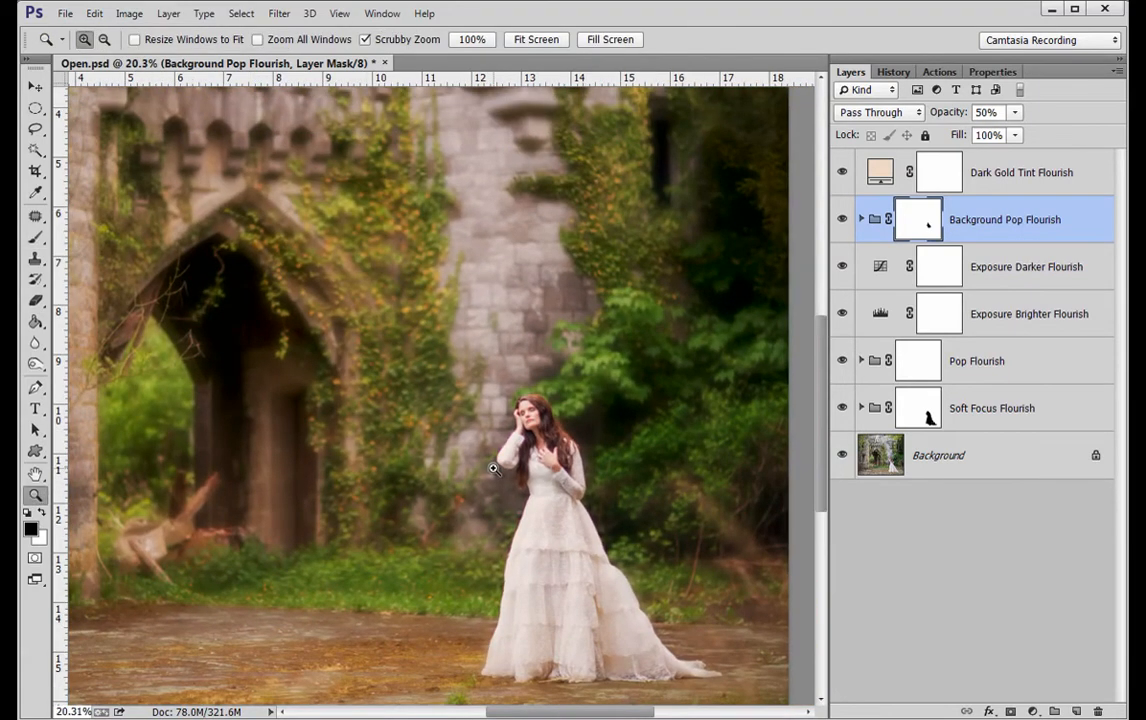
pyautogui.press('3')
pyautogui.press('b')
pyautogui.rightClick(558, 470)
pyautogui.moveTo(705, 266); pyautogui.dragTo(716, 266)
pyautogui.press('Return')
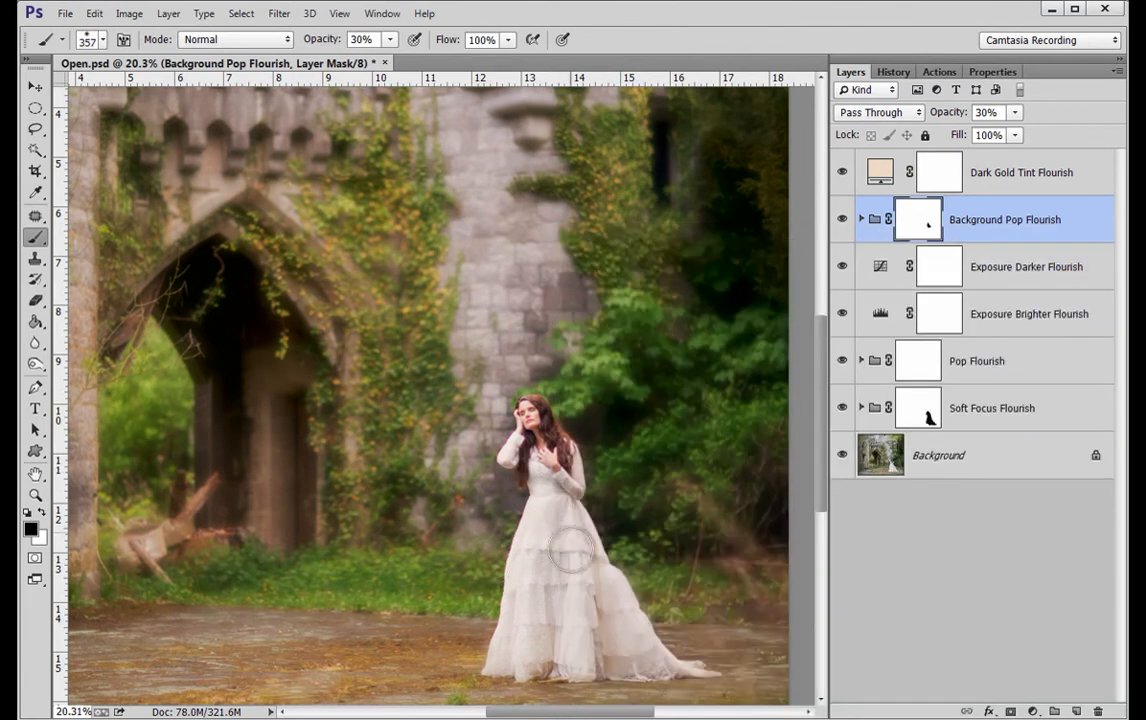
pyautogui.moveTo(522, 497)
pyautogui.mouseDown()
pyautogui.moveTo(544, 569)
pyautogui.moveTo(606, 624)
pyautogui.moveTo(475, 401)
pyautogui.moveTo(522, 483)
pyautogui.mouseUp()
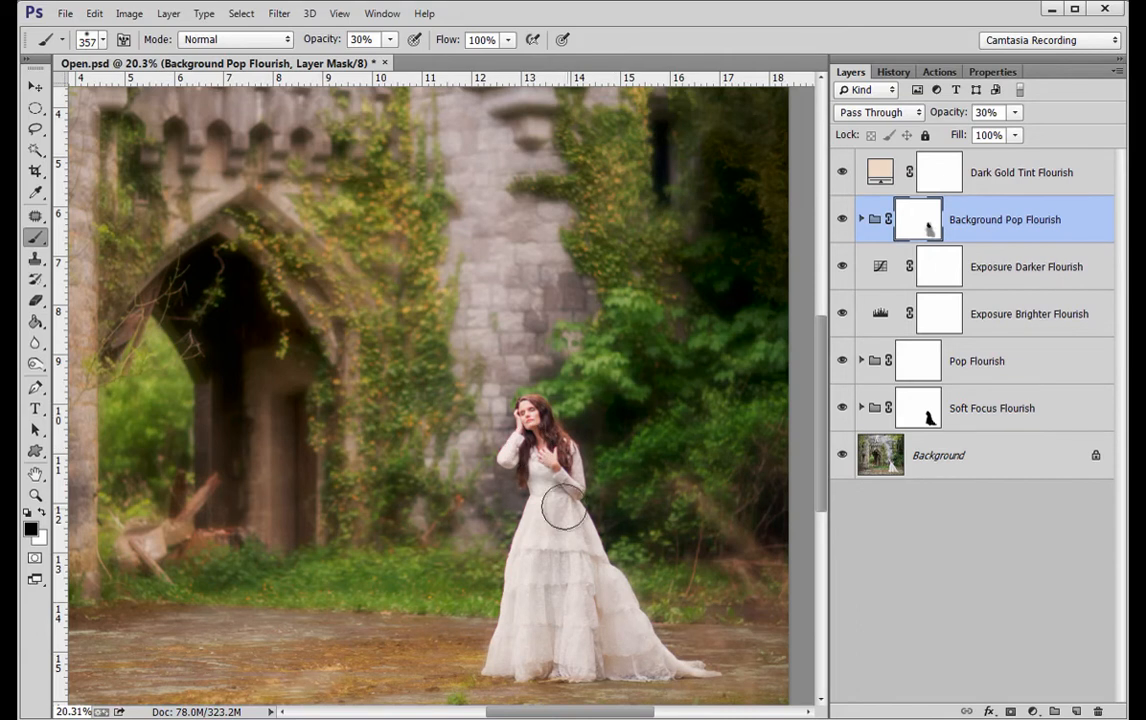
# Run the Adjust Exposure action on the whole image, setting the adjustment's brightness to -98
pyautogui.click(35, 494)
pyautogui.moveTo(448, 451); pyautogui.dragTo(456, 524)
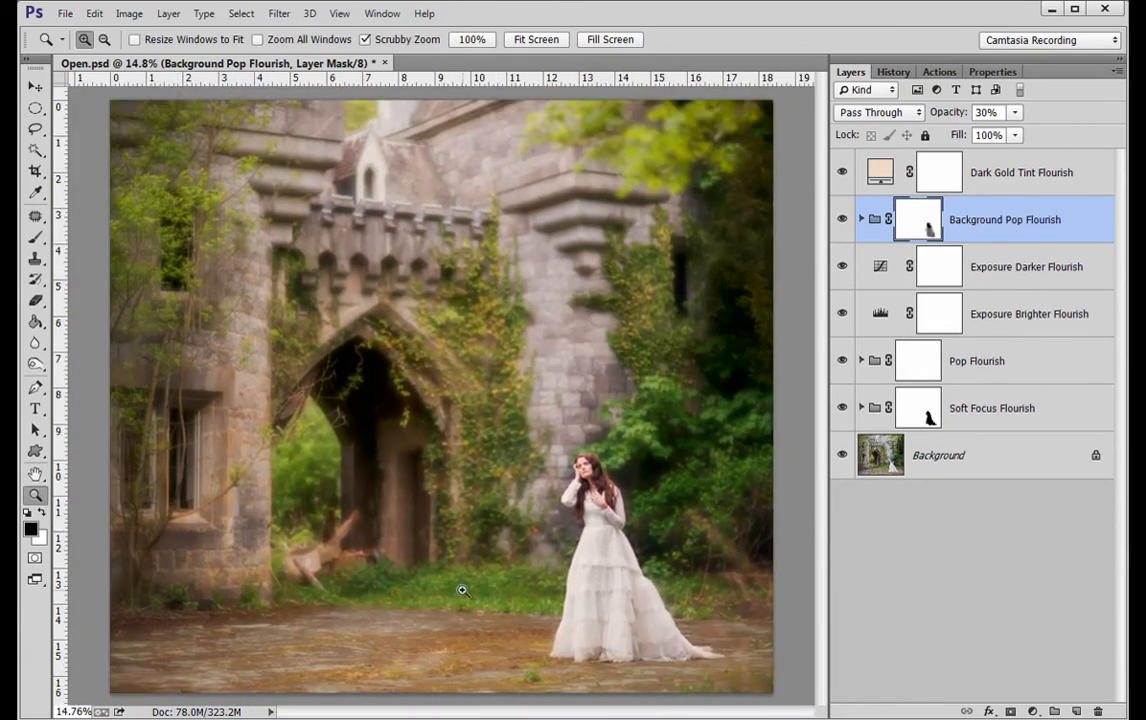
pyautogui.click(939, 72)
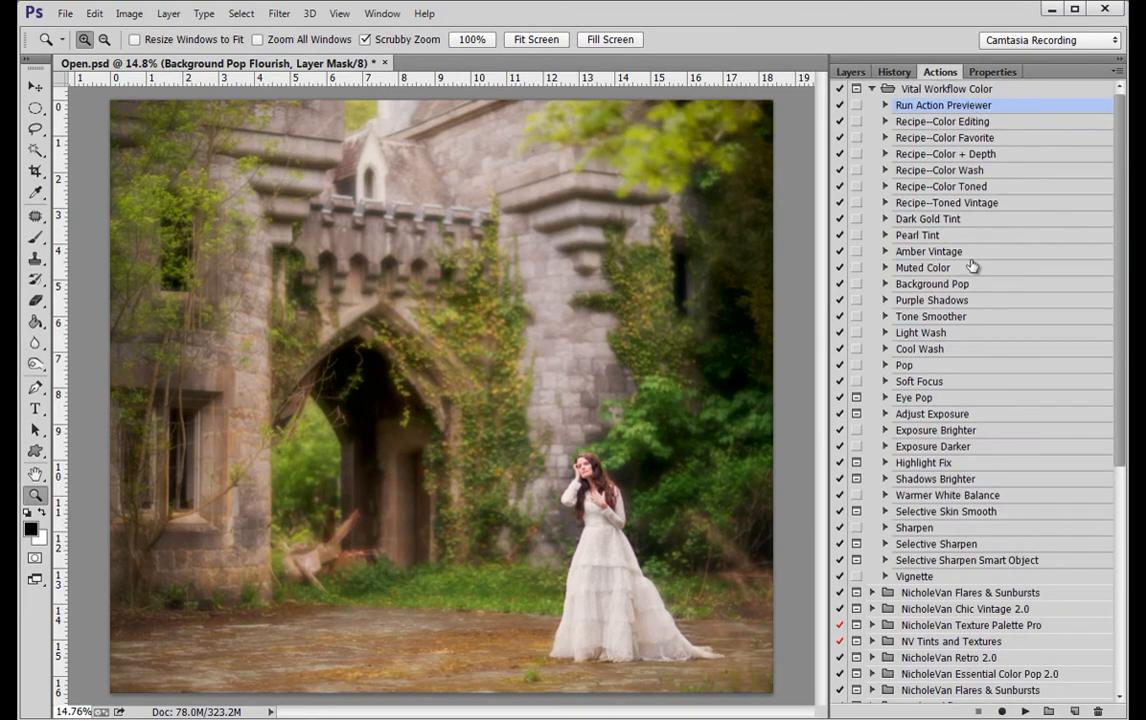
pyautogui.click(978, 413)
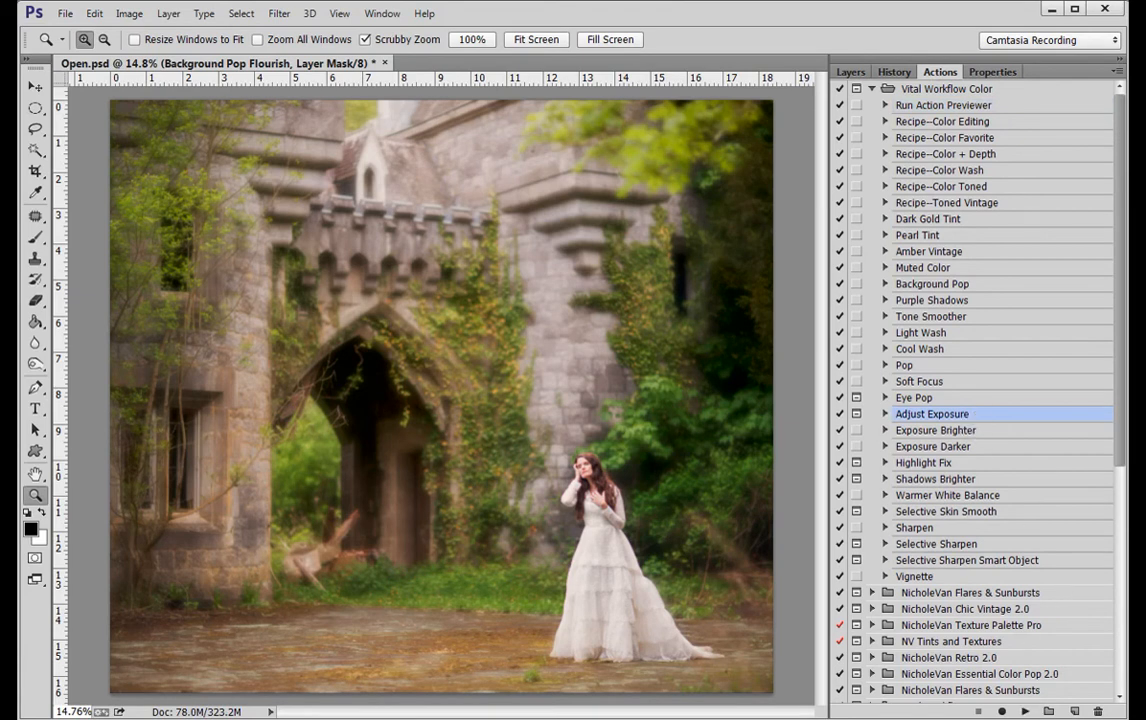
pyautogui.click(1026, 712)
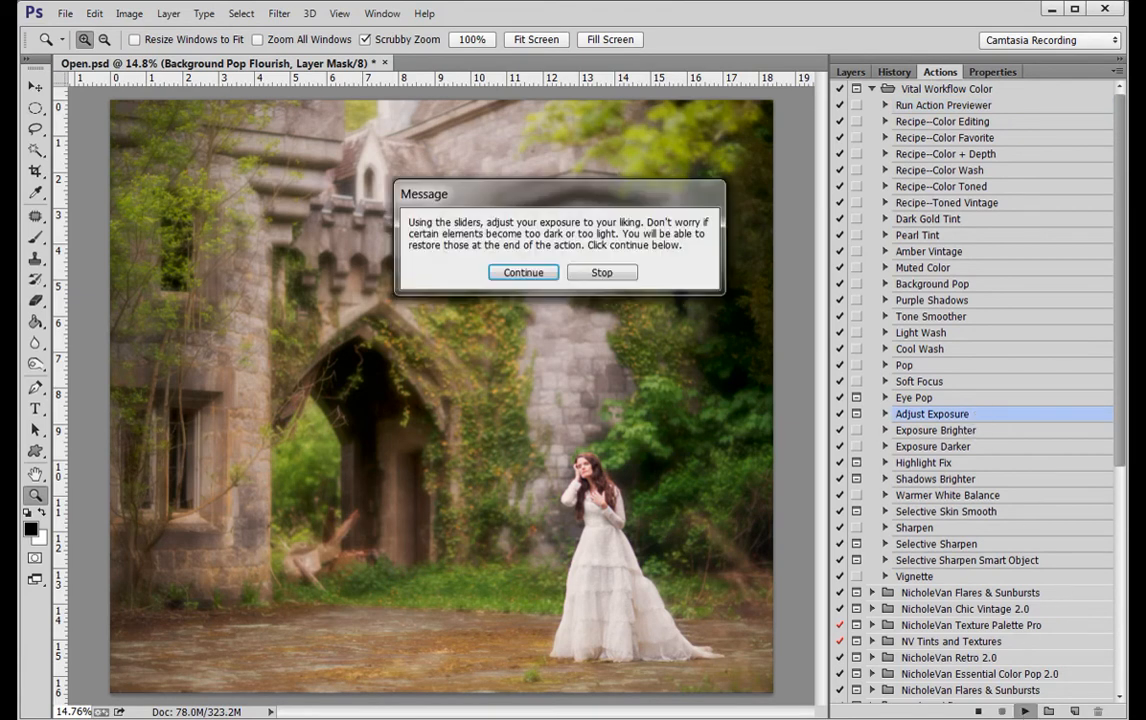
pyautogui.click(521, 273)
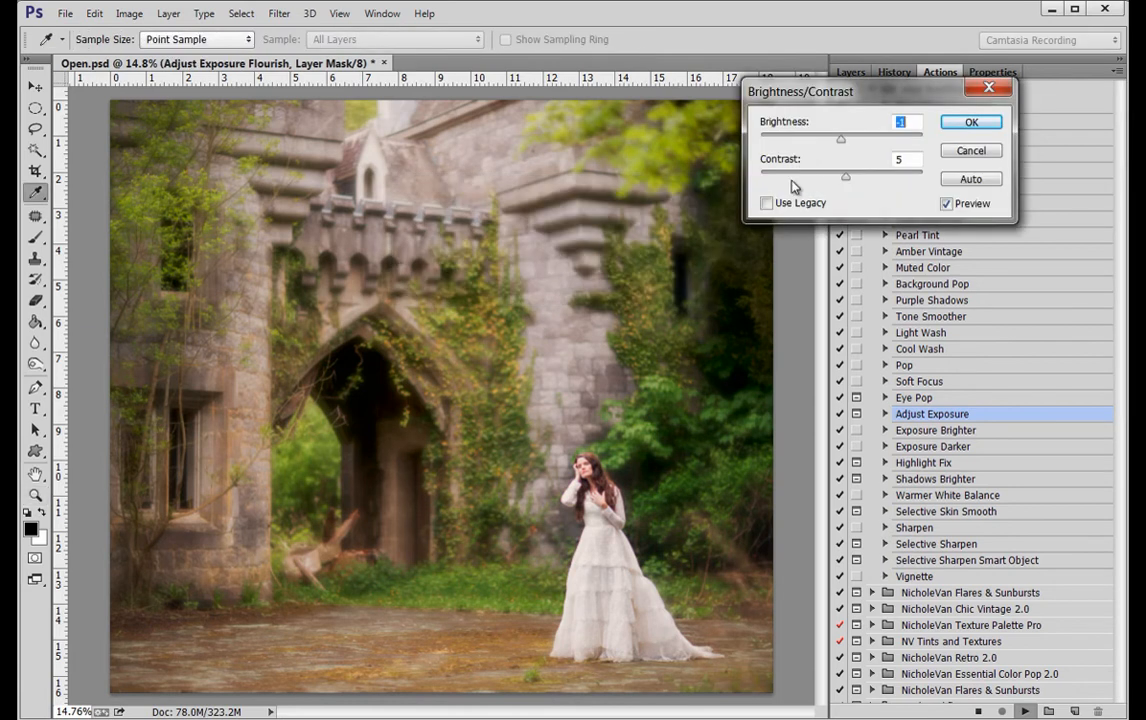
pyautogui.moveTo(840, 145); pyautogui.dragTo(815, 150)
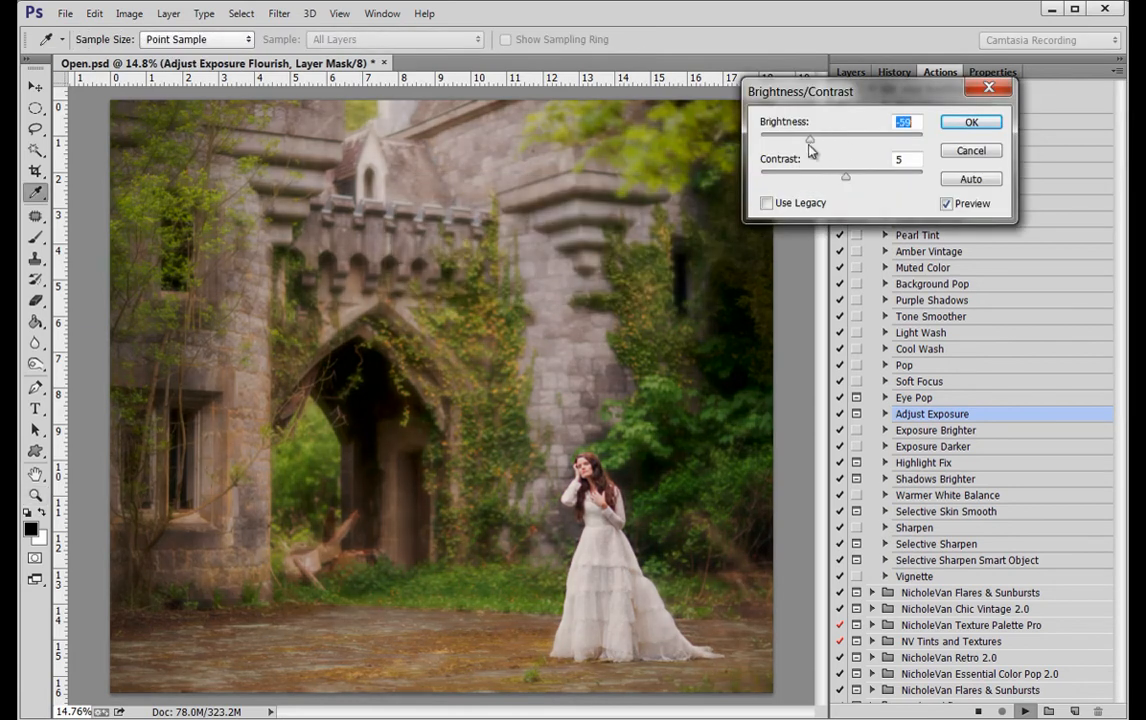
pyautogui.moveTo(810, 143); pyautogui.dragTo(791, 146)
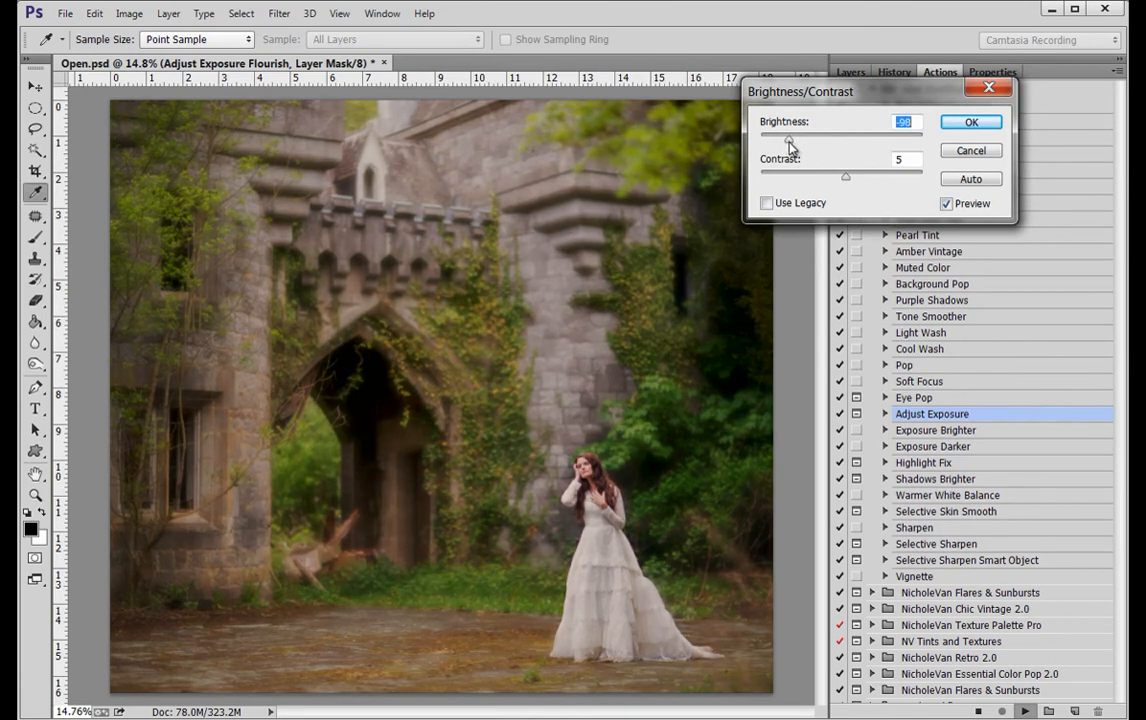
pyautogui.click(971, 122)
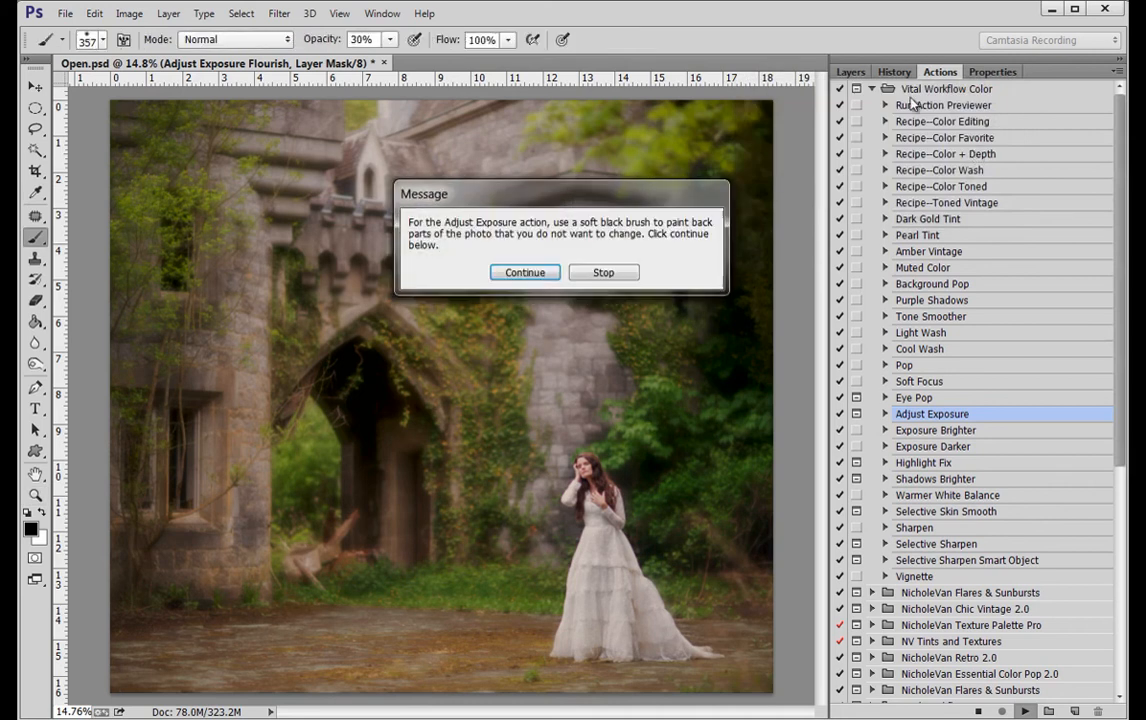
pyautogui.click(541, 281)
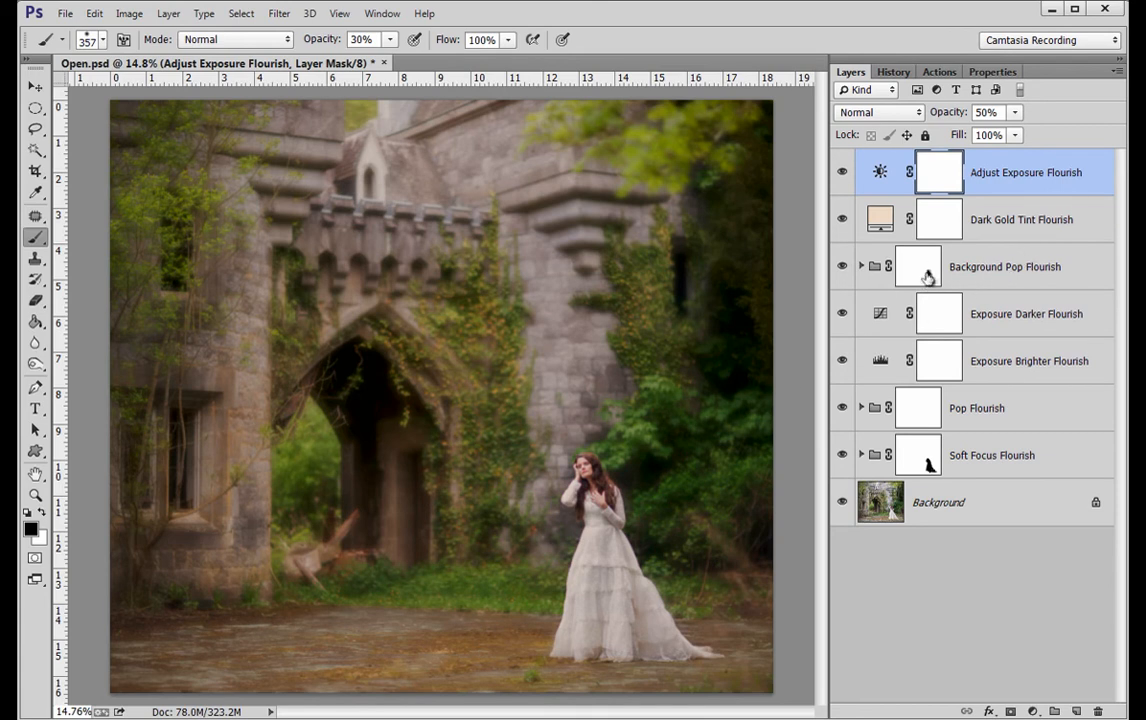
# Replace the Adjust Exposure Flourish mask with a copy of the Background Pop Flourish mask and reduce the copied mask's density
pyautogui.moveTo(926, 277); pyautogui.dragTo(946, 168)
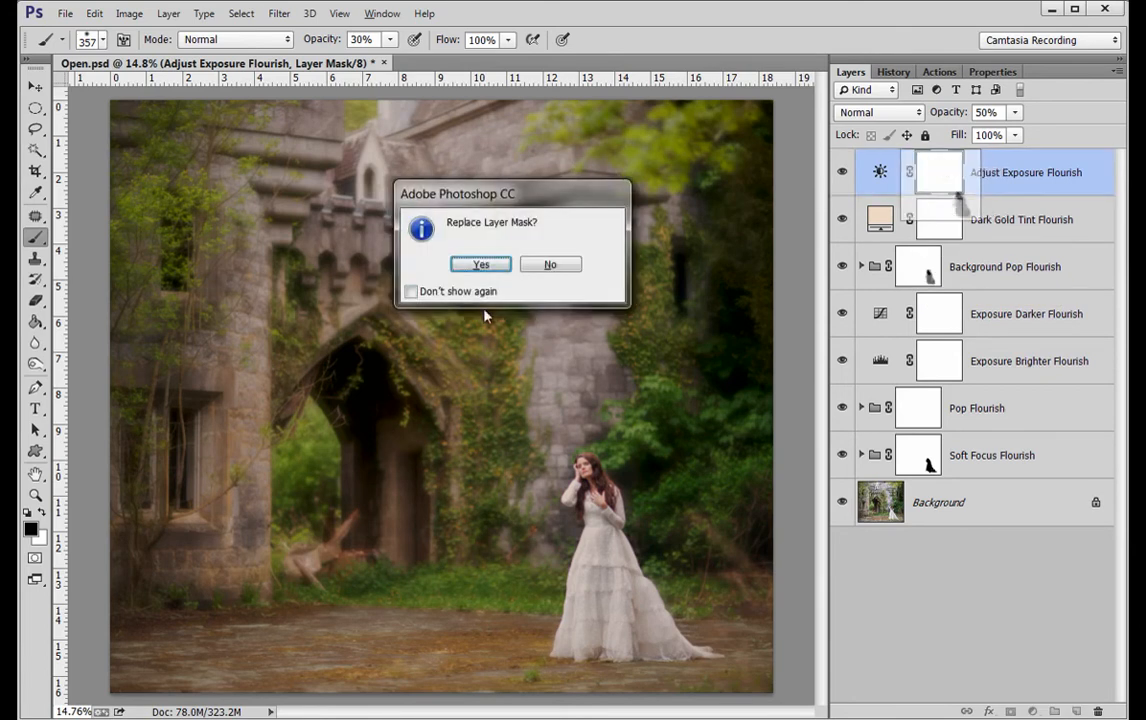
pyautogui.click(481, 264)
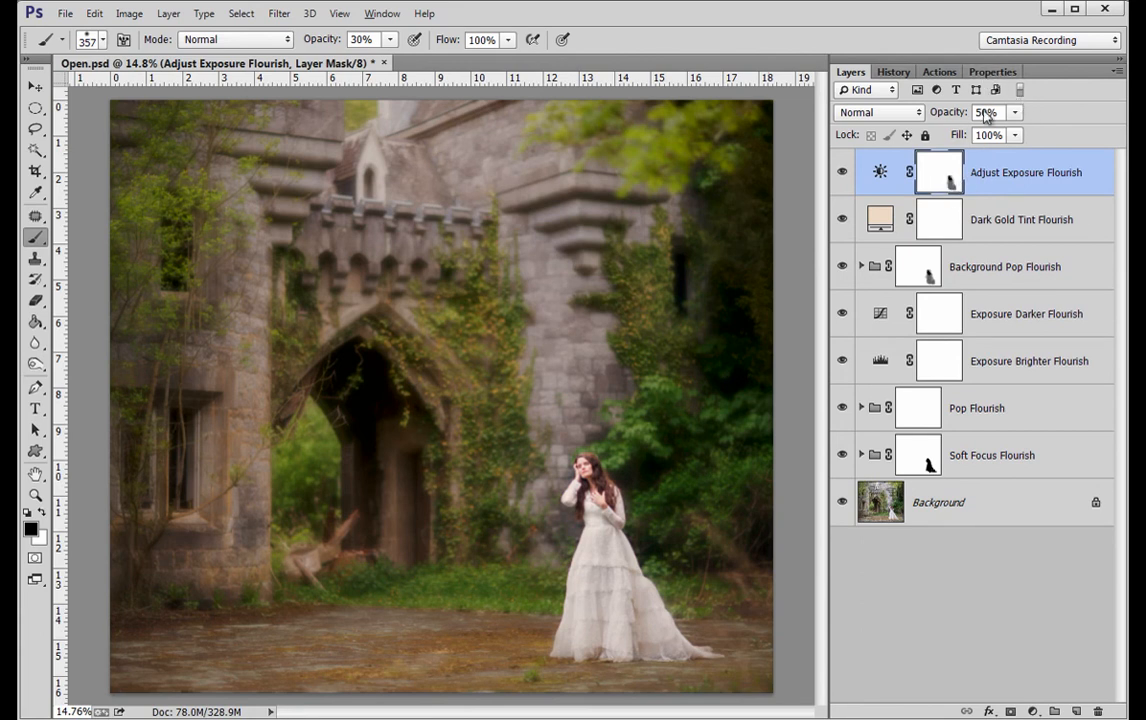
pyautogui.click(993, 74)
pyautogui.moveTo(1102, 189)
pyautogui.mouseDown()
pyautogui.moveTo(1034, 197)
pyautogui.moveTo(1045, 197)
pyautogui.mouseUp()
pyautogui.press('F7')
# Run the Warmer White Balance action on the image
pyautogui.click(940, 72)
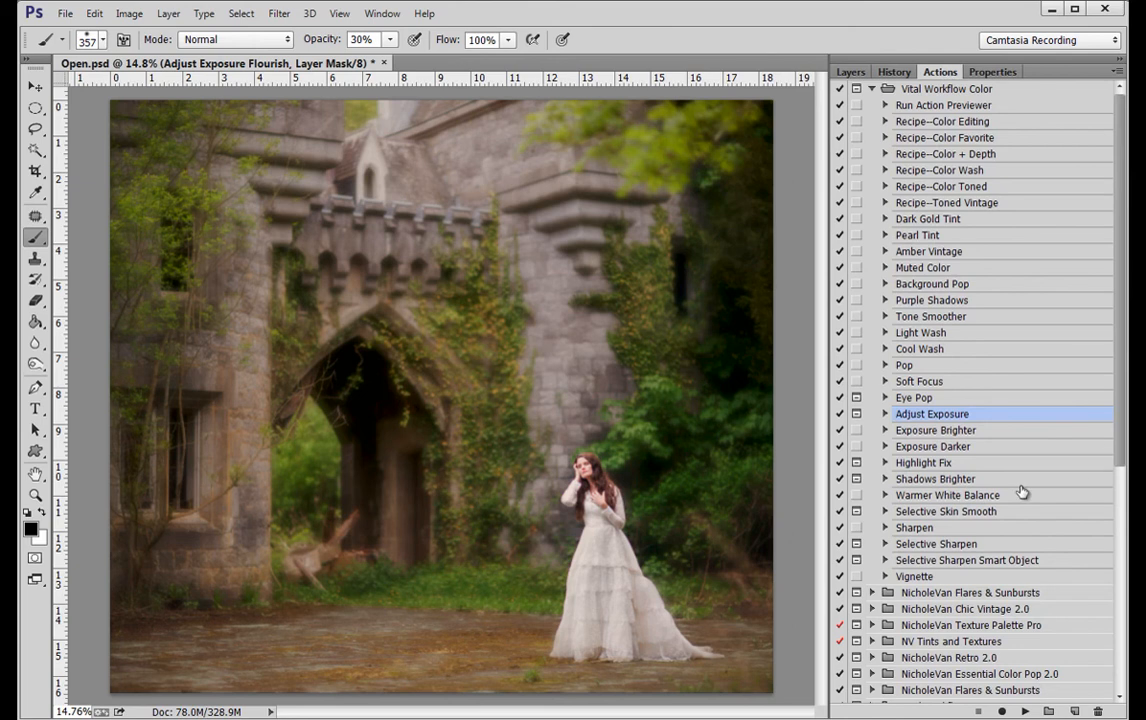
pyautogui.click(960, 495)
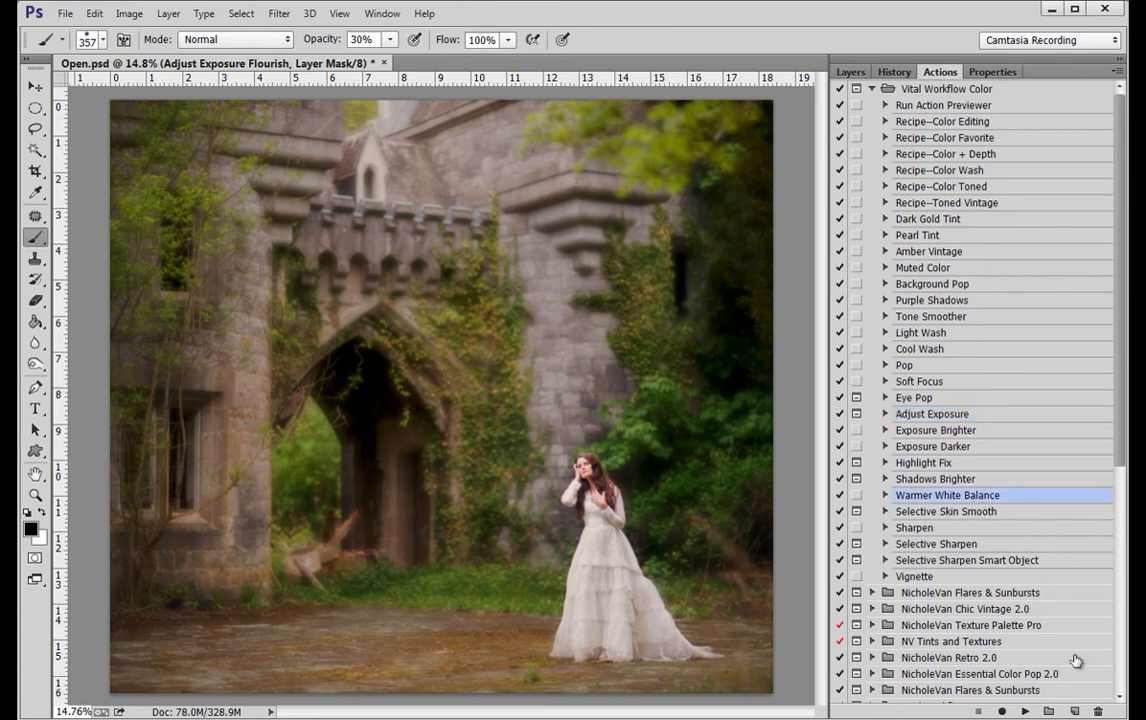
pyautogui.click(1025, 711)
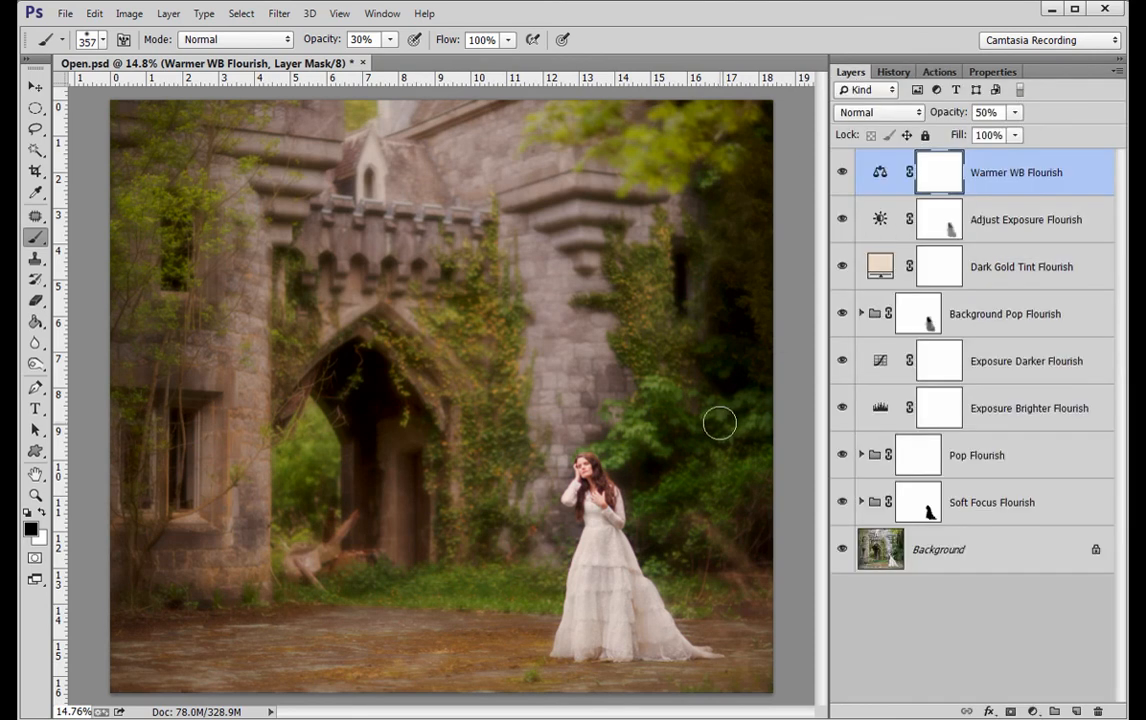
# Save the current edit as a history snapshot and compare it with the original Open.psd state, ending on the snapshot
pyautogui.click(894, 72)
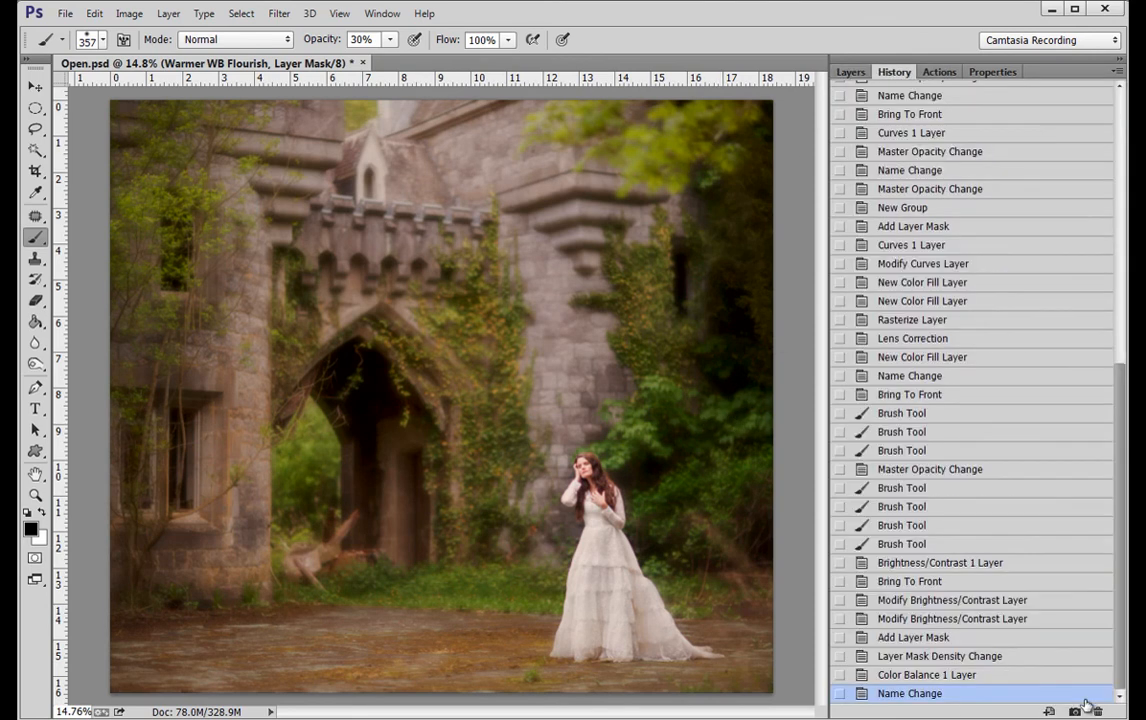
pyautogui.scroll(15, 1005, 590)
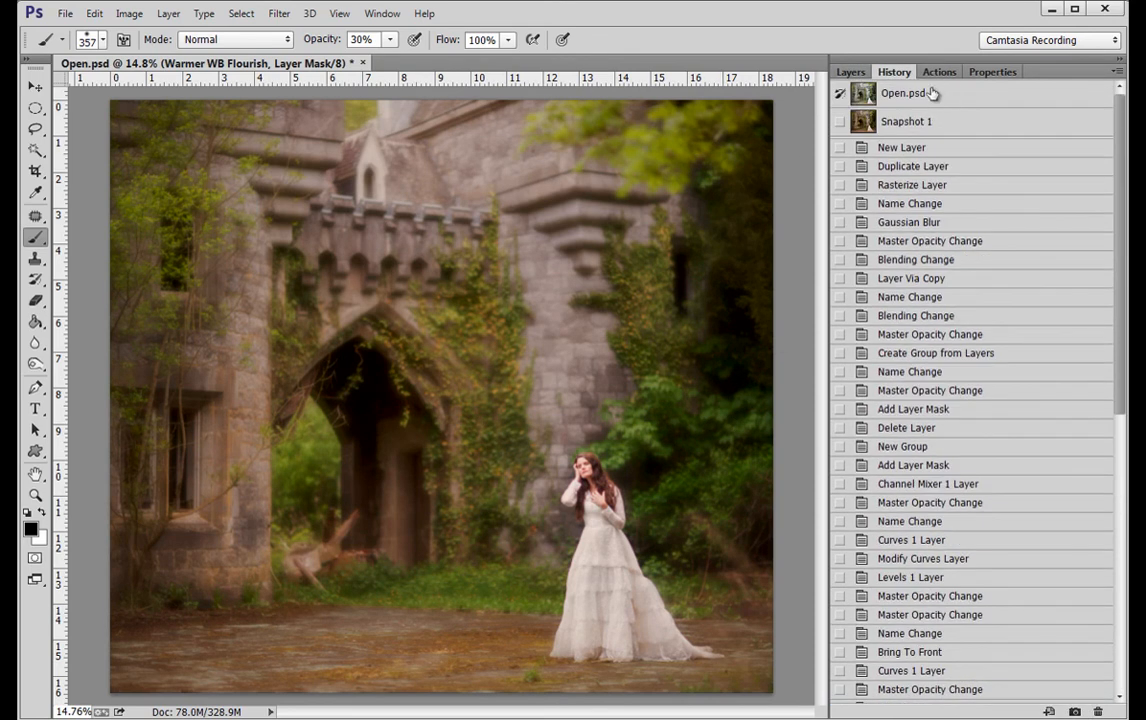
pyautogui.click(870, 97)
pyautogui.click(930, 124)
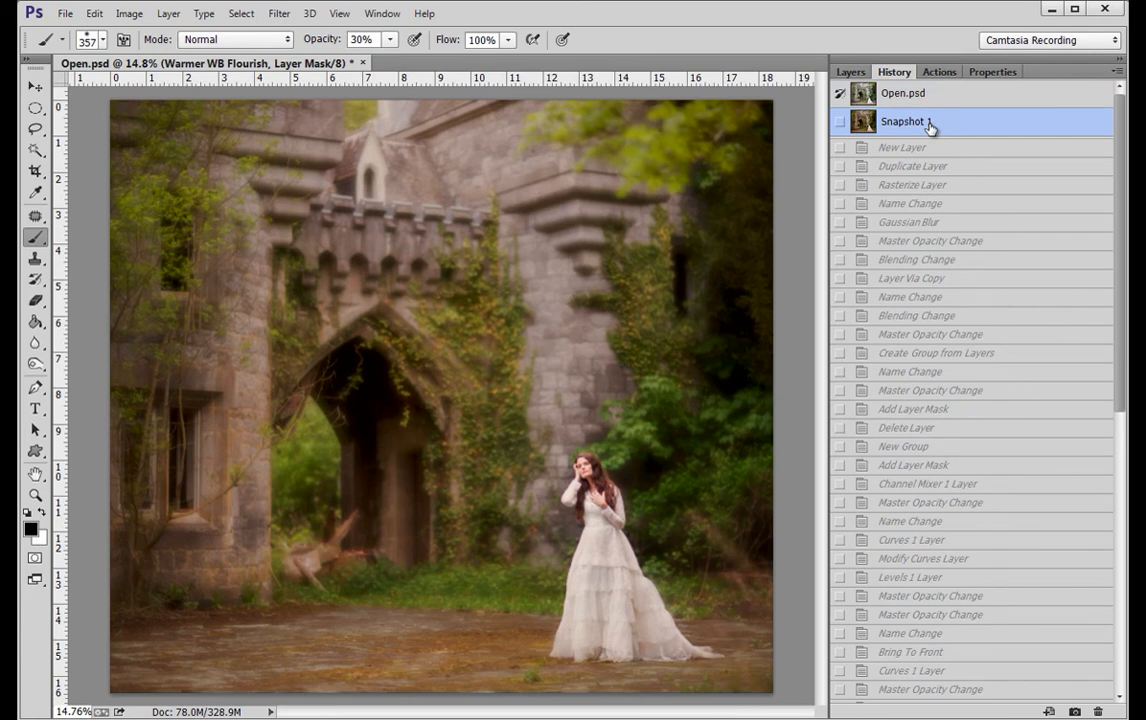
pyautogui.click(939, 72)
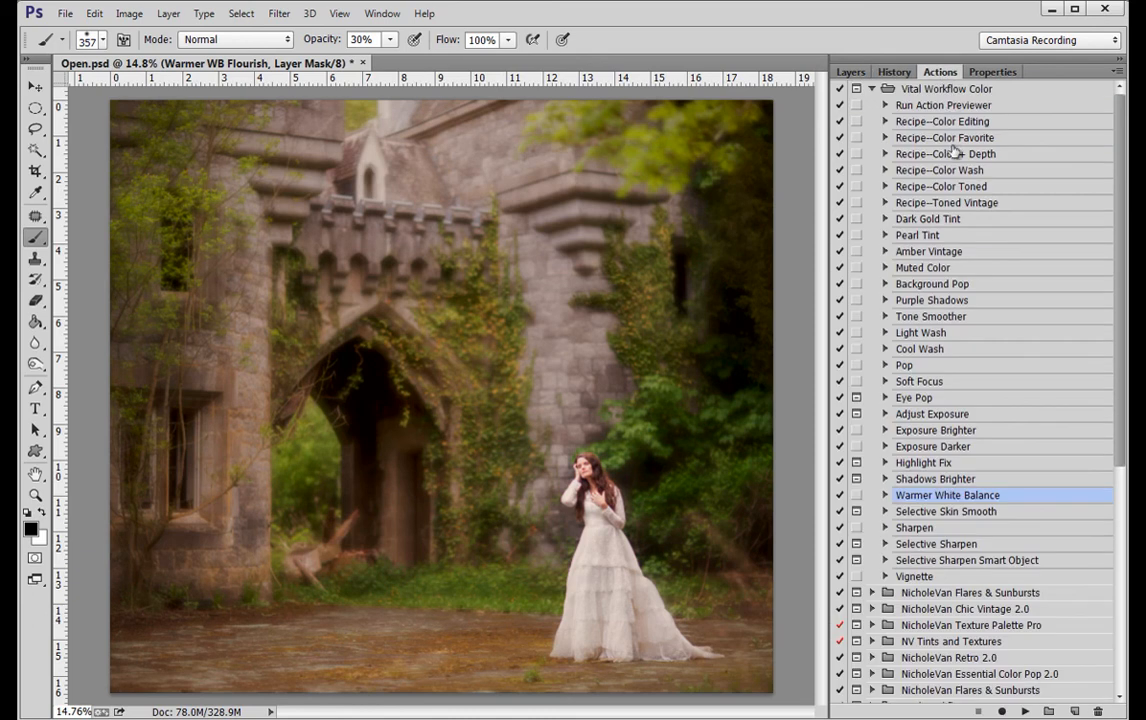